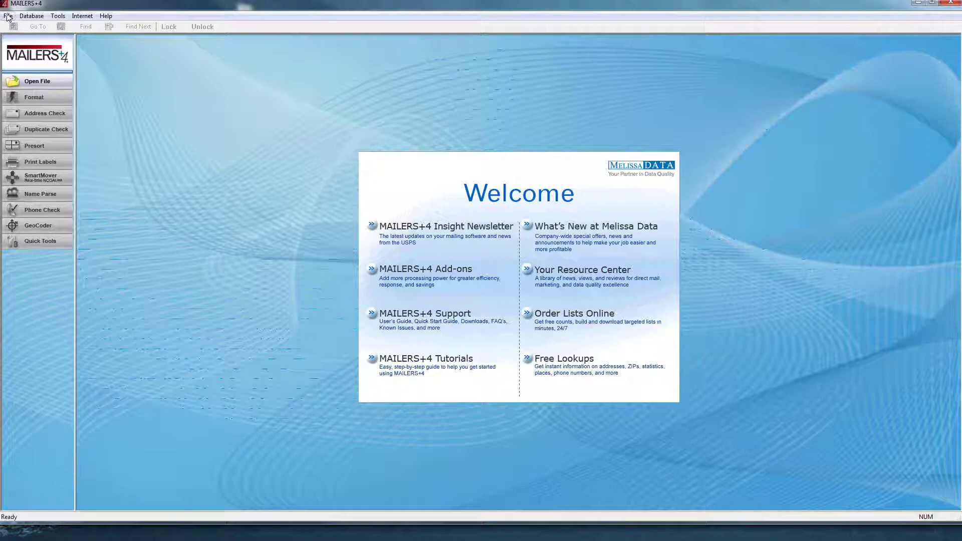
- Open 20k Phone.DBF from SampleFiles using the xBase Files (*.dbf) file type
left_click(25, 28)
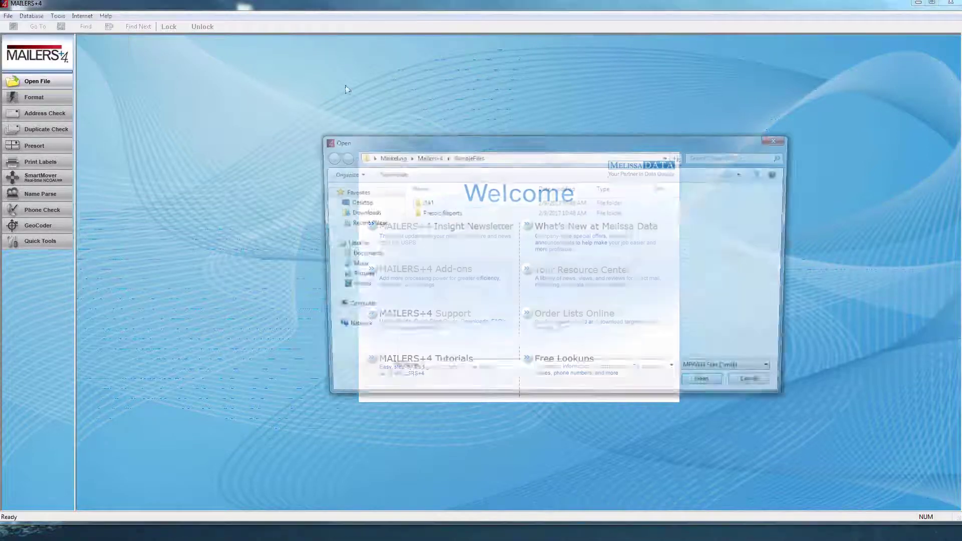
left_click(739, 375)
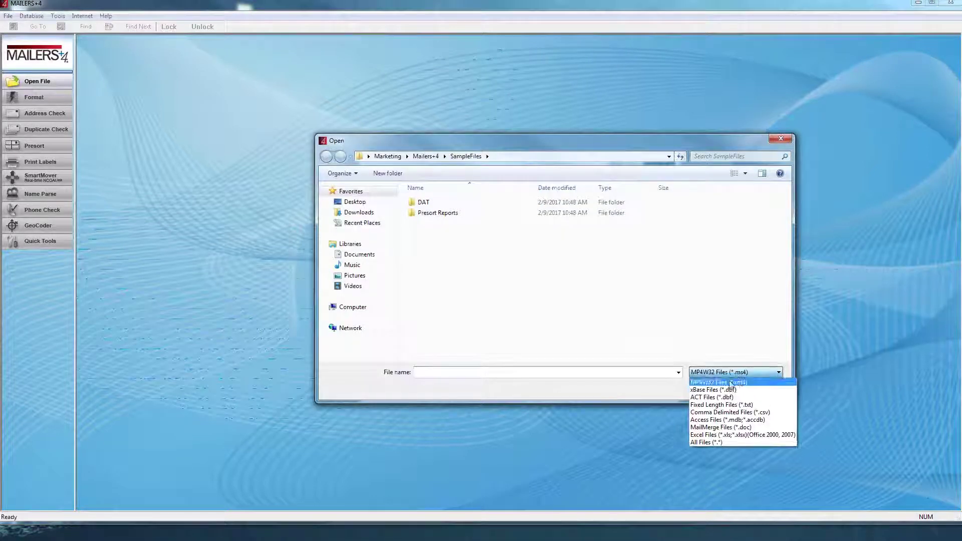
left_click(726, 390)
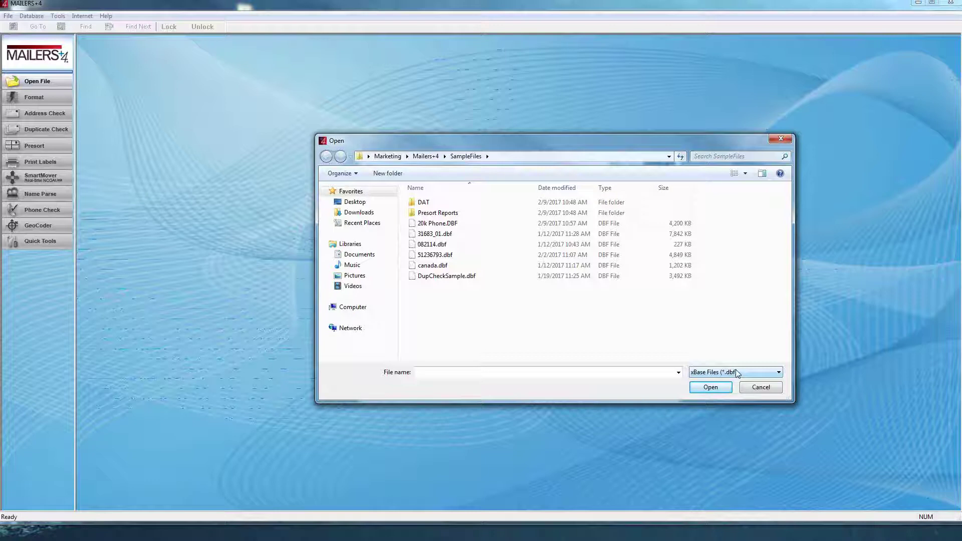
left_click(484, 229)
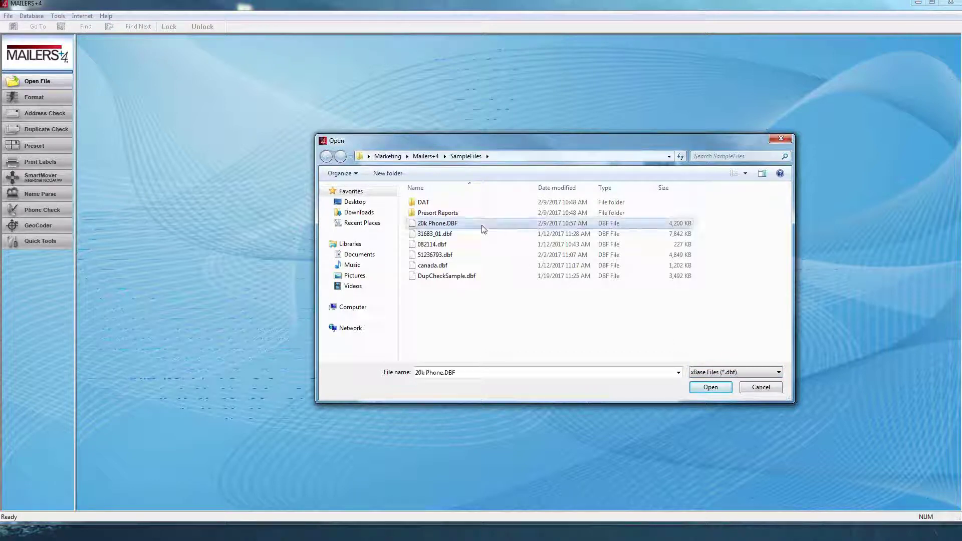
left_click(710, 387)
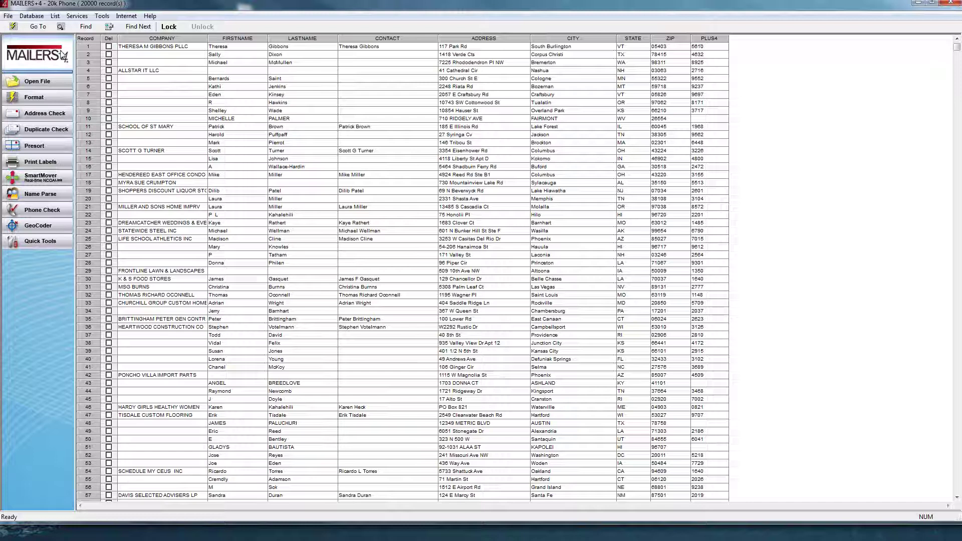
- In Database > Modify, insert six fields NEWFLD1–NEWFLD6 after PLUS4
left_click(31, 16)
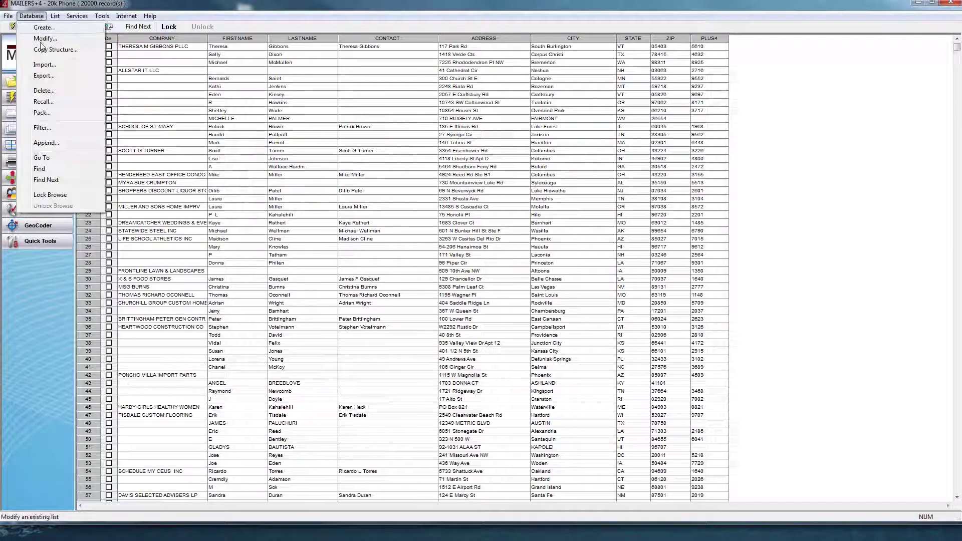
left_click(42, 44)
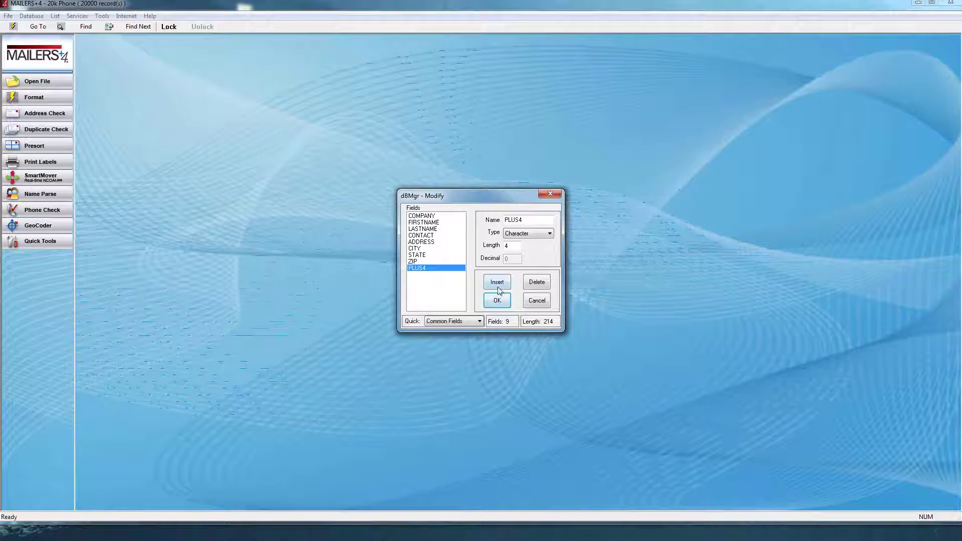
left_click(498, 284)
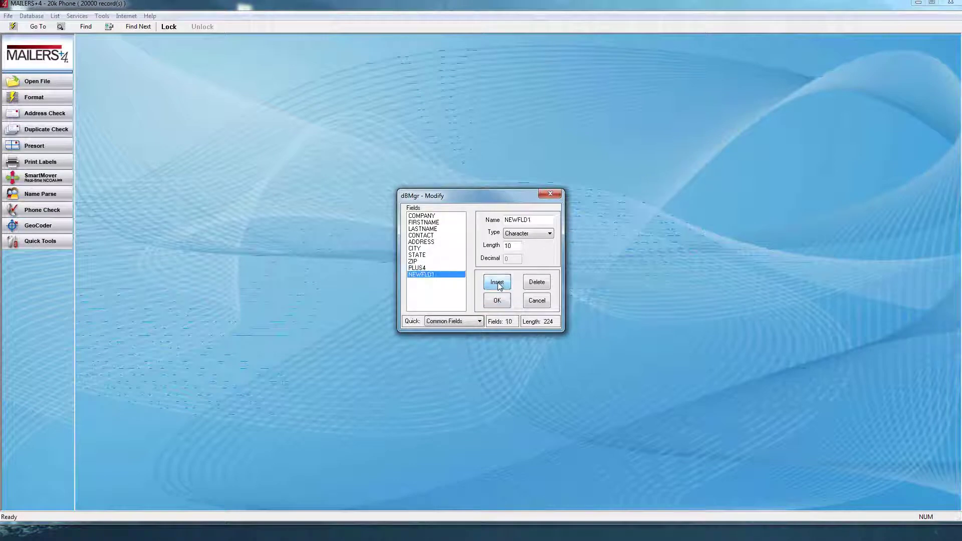
left_click(498, 284)
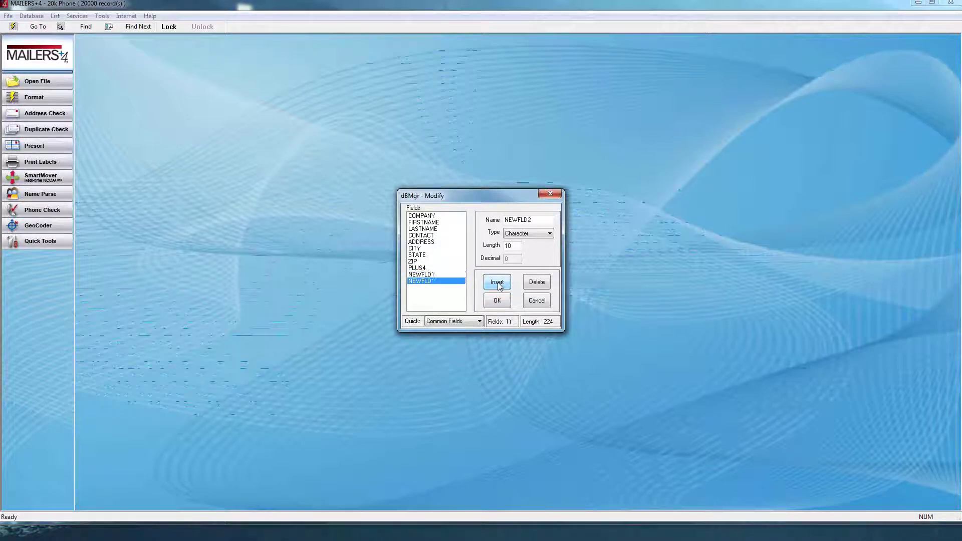
left_click(498, 283)
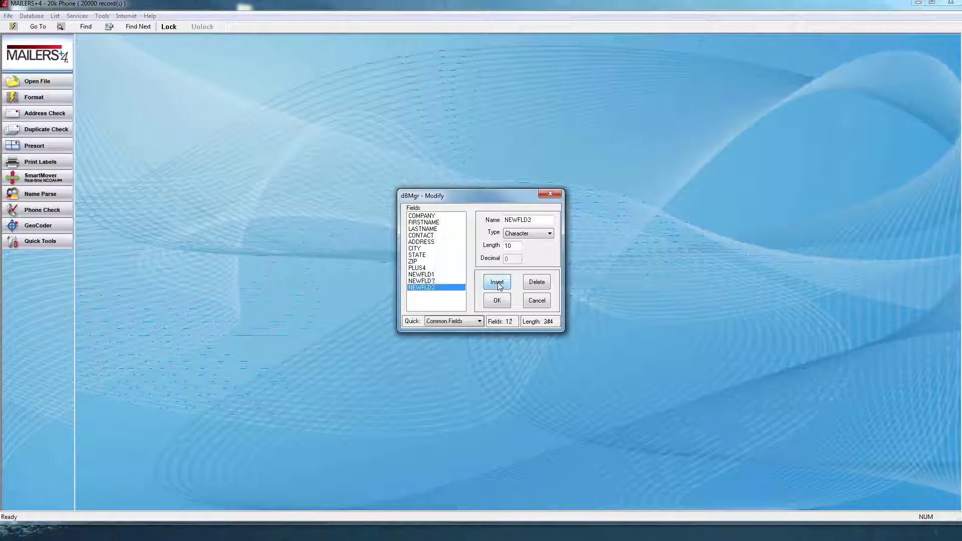
left_click(498, 284)
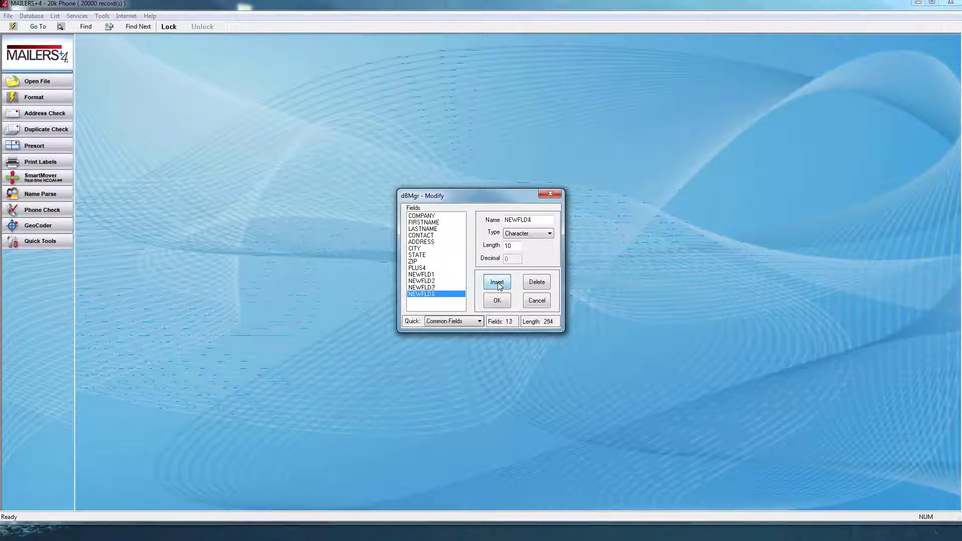
left_click(498, 284)
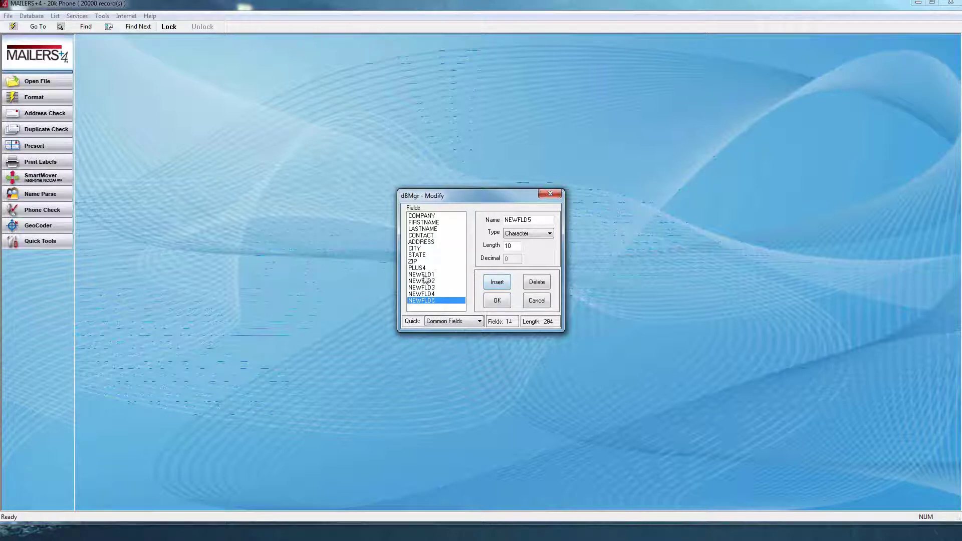
left_click(498, 283)
left_click(415, 276)
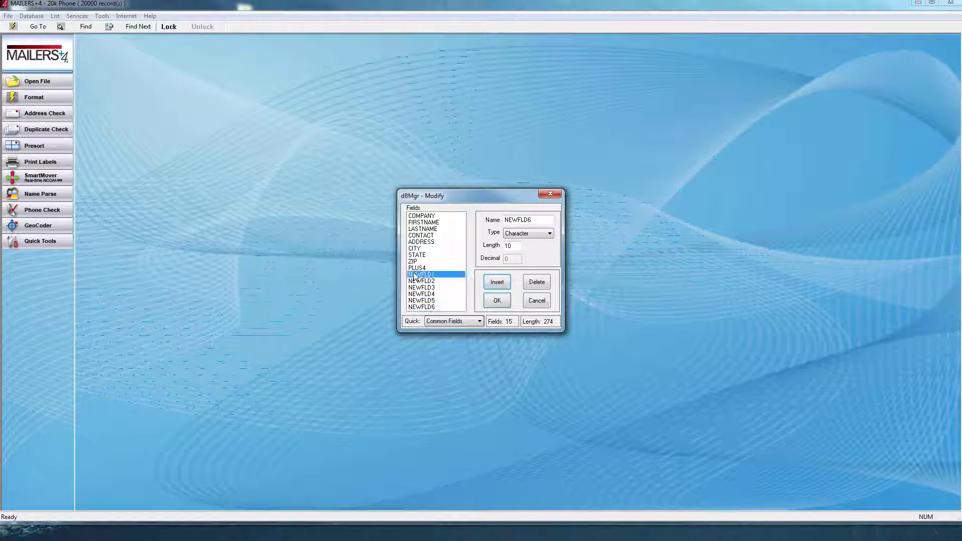
- Rename NEWFLD1 to CRRT and NEWFLD2 to DPB
double_click(508, 219)
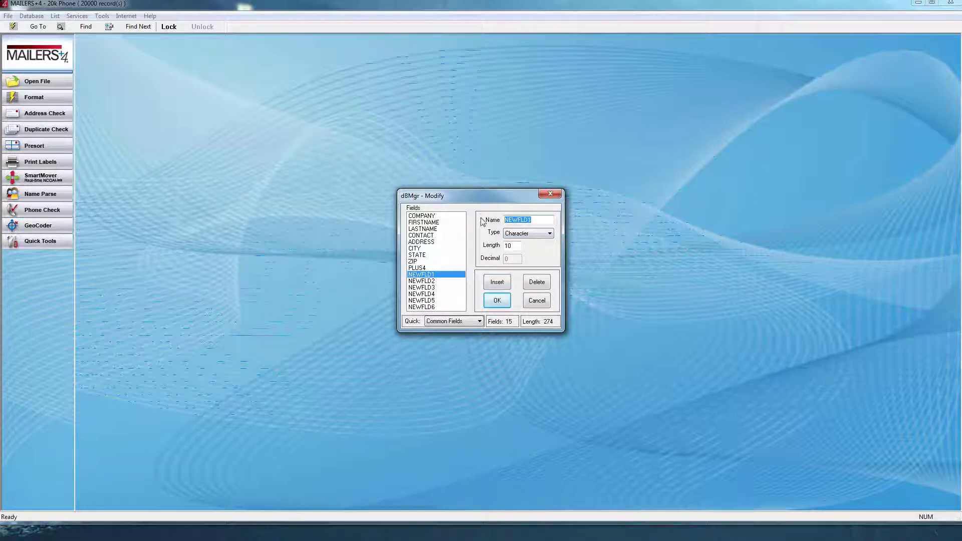
type("CRRT")
left_click(438, 282)
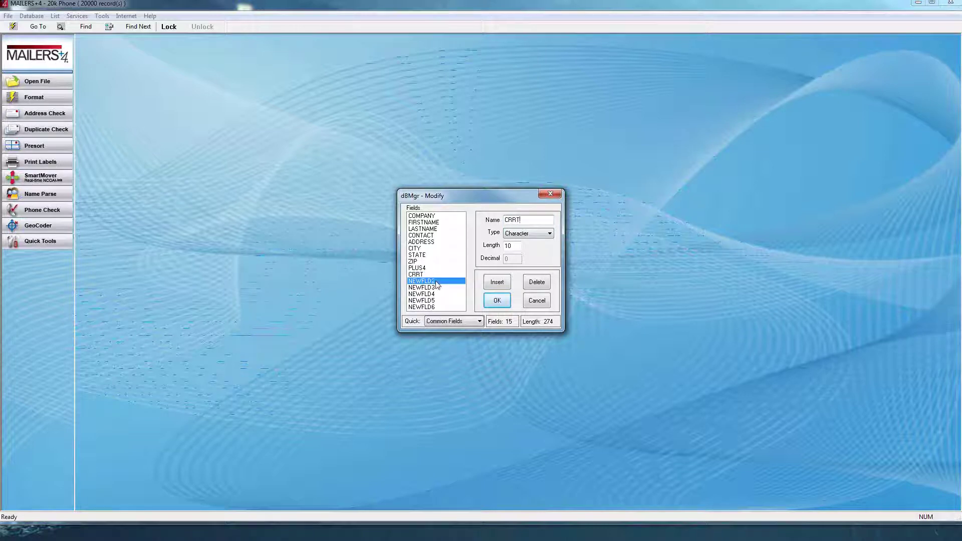
double_click(523, 219)
type("DPB")
left_click(425, 288)
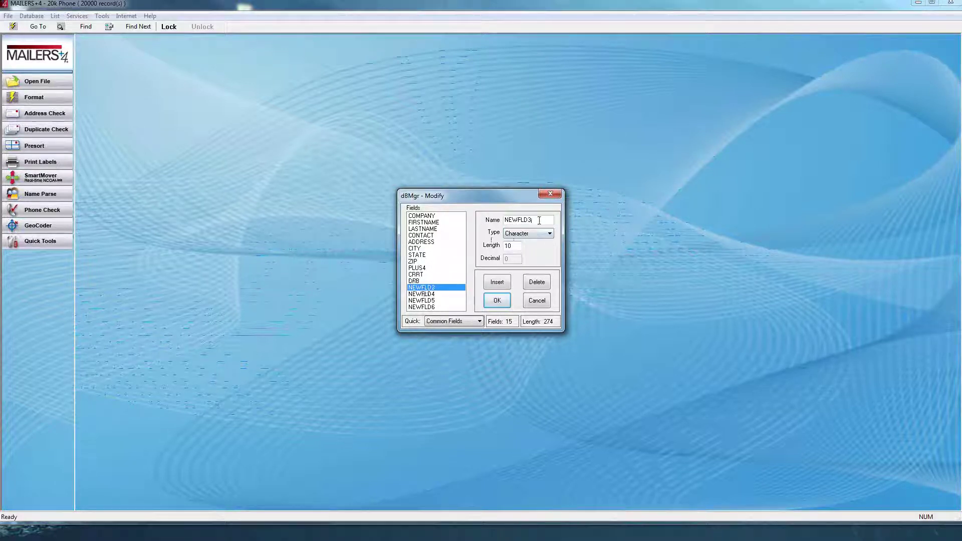
- Rename NEWFLD3 to ALPHA and NEWFLD4 to NUMERIC, setting length 100
type("ALPHA")
key("Tab")
type("100")
left_click(426, 295)
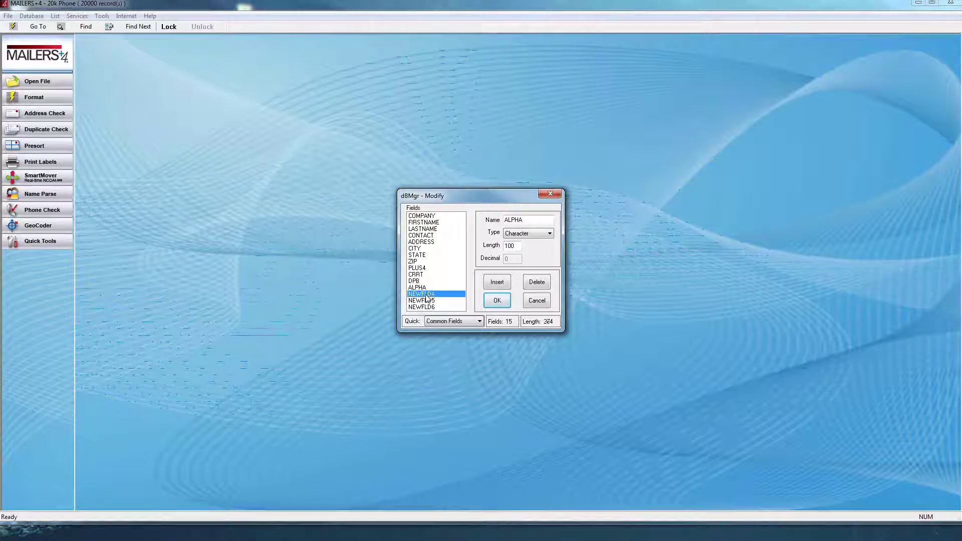
double_click(535, 220)
type("NEWFLD5")
left_click(513, 247)
type("0")
left_click(421, 300)
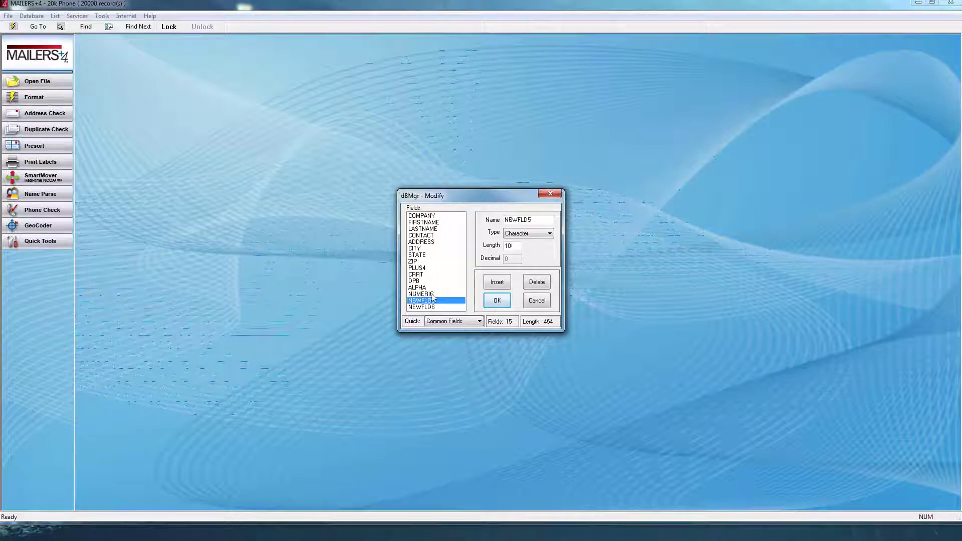
- Rename NEWFLD5 to ENDORSE and the last field to RESULTS with length 100
left_click_drag(538, 220, 502, 221)
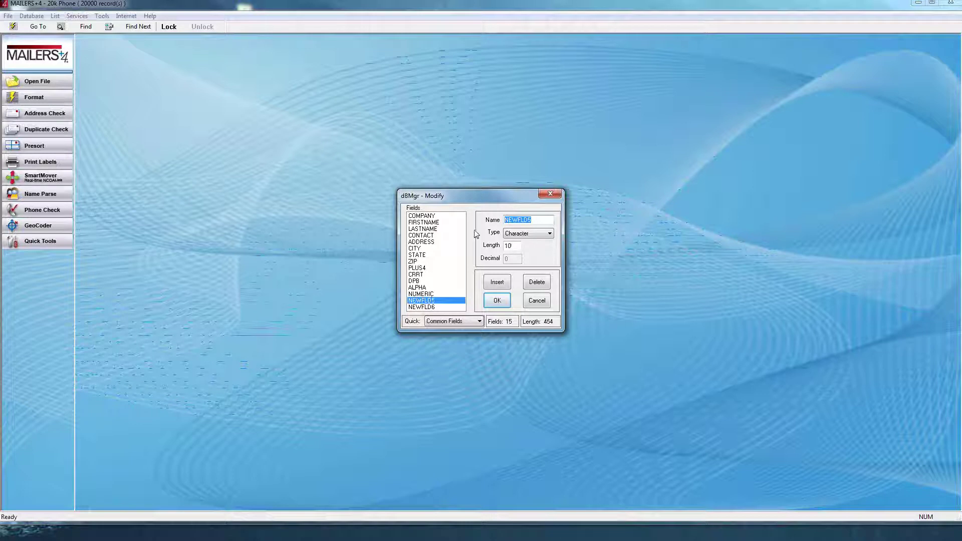
type("ENDORSE")
key("Tab")
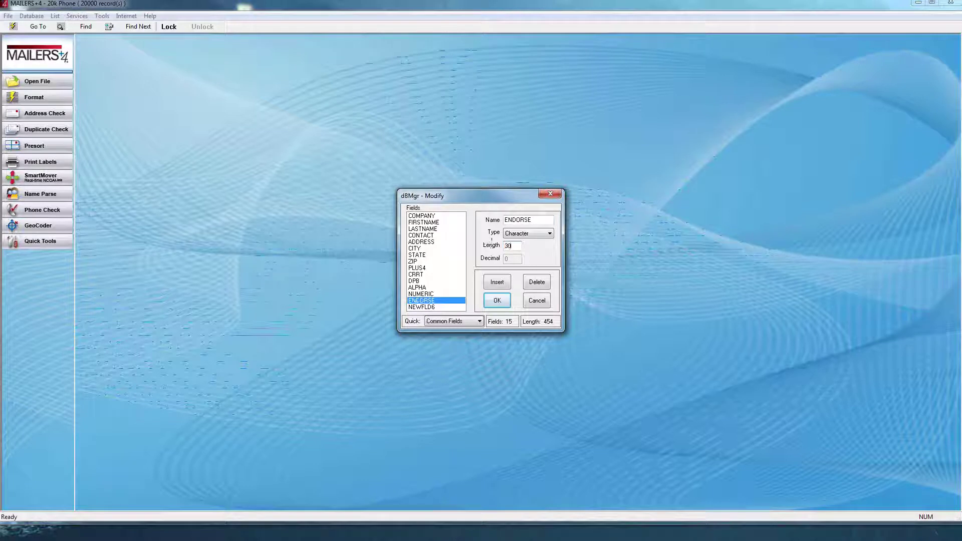
left_click(430, 308)
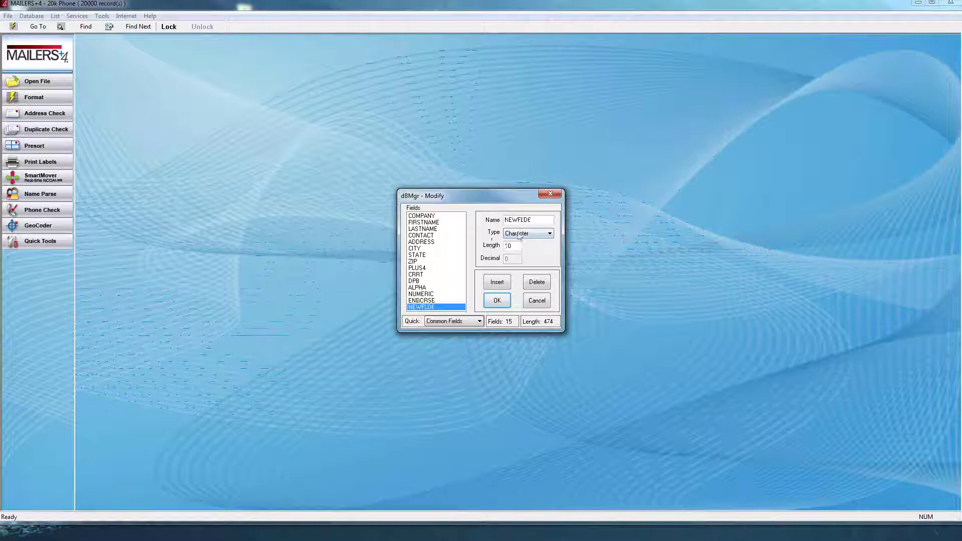
key("Tab")
type("RESULTS")
left_click(512, 245)
type("0")
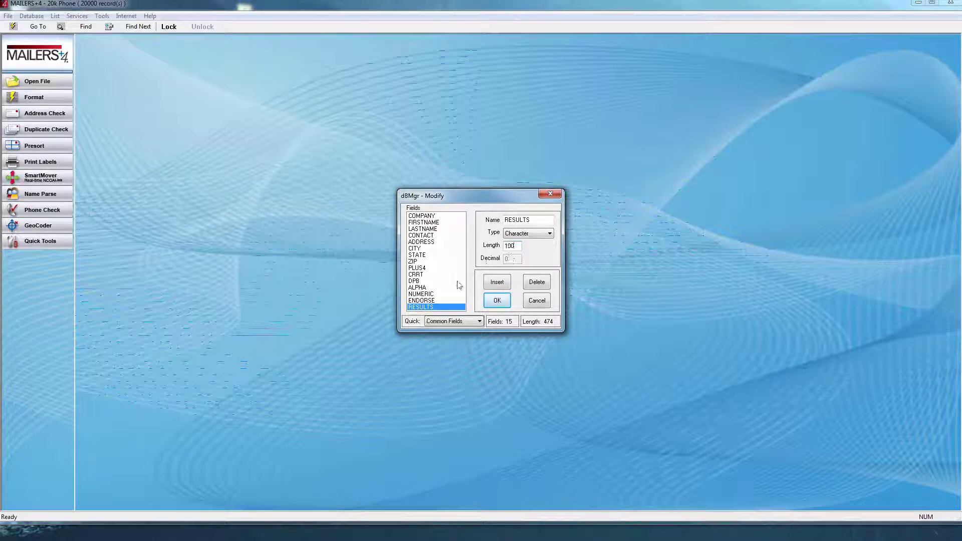
- Accept the structure changes and answer Yes to make the list changes permanent
left_click(498, 302)
left_click(497, 303)
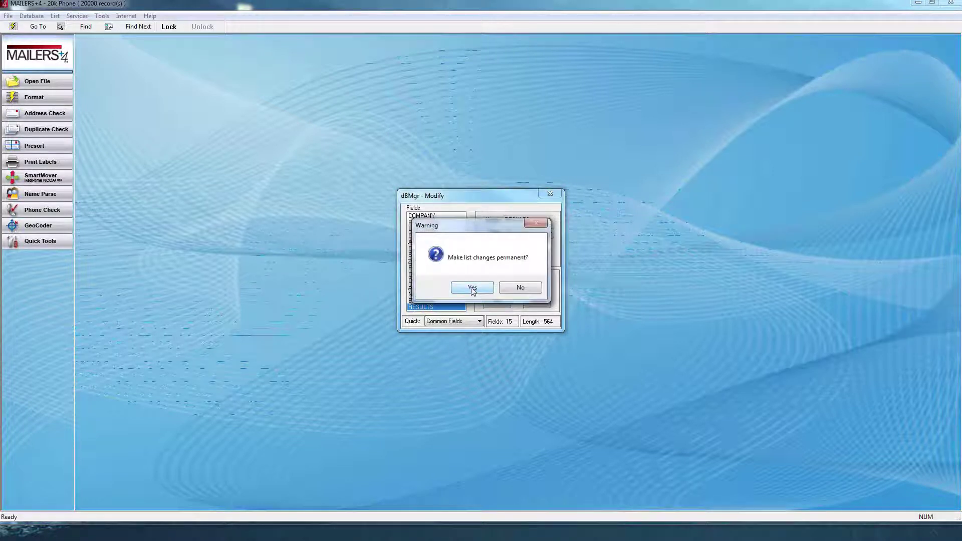
left_click(473, 288)
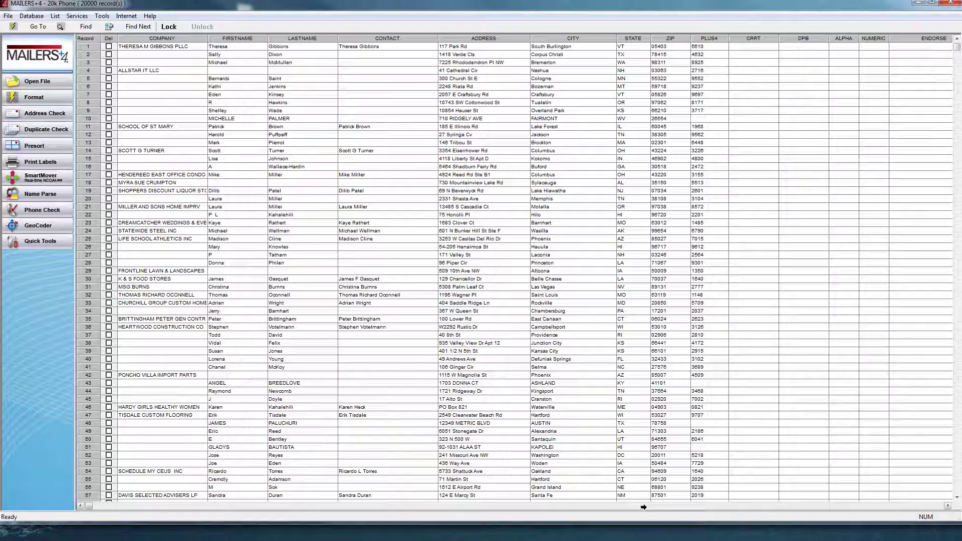
left_click(43, 98)
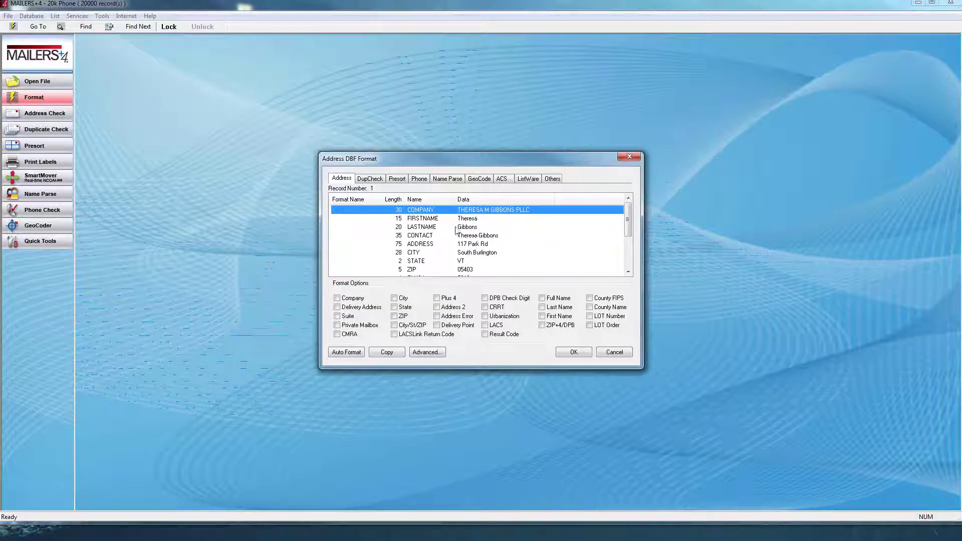
- Auto Format the field mapping and mark RESULTS as the Result Code field
left_click(429, 217)
left_click(428, 212)
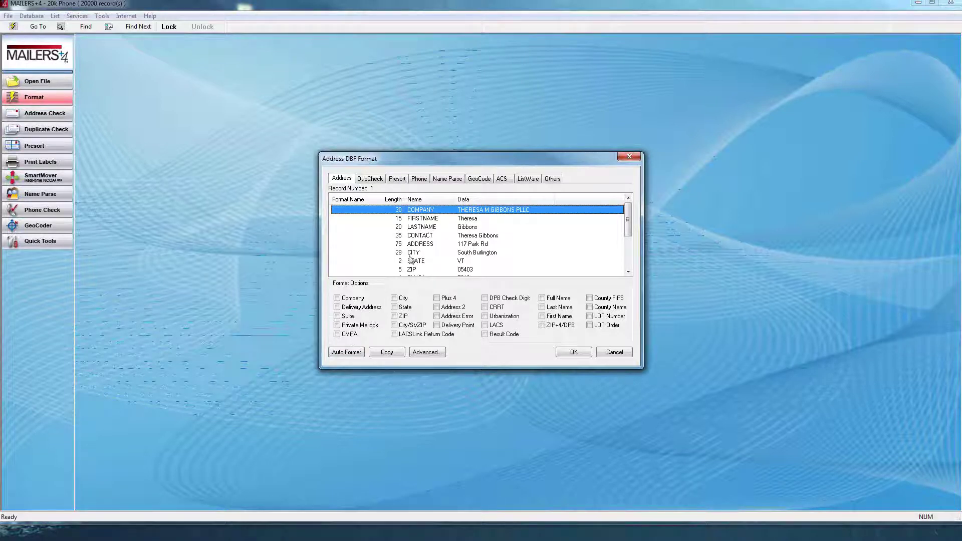
left_click(346, 352)
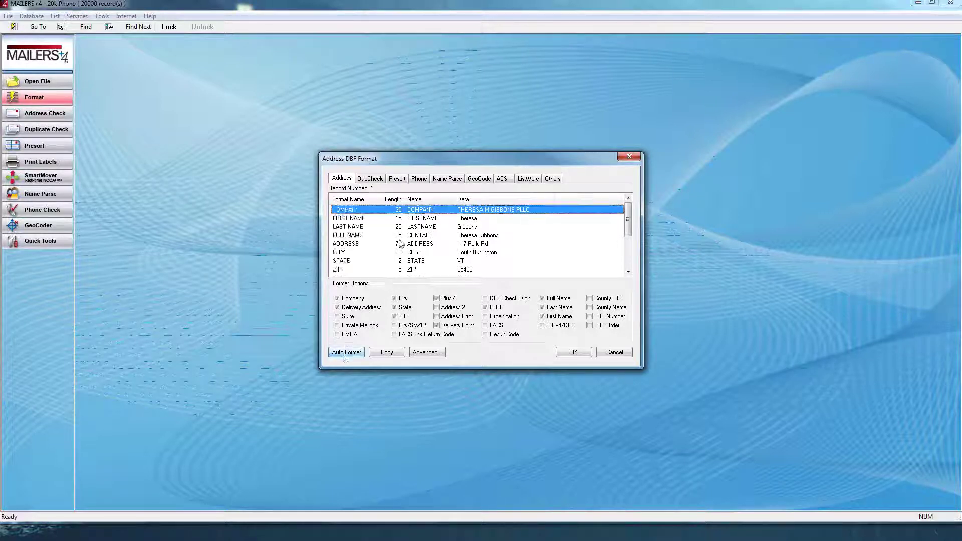
left_click(630, 242)
left_click(437, 271)
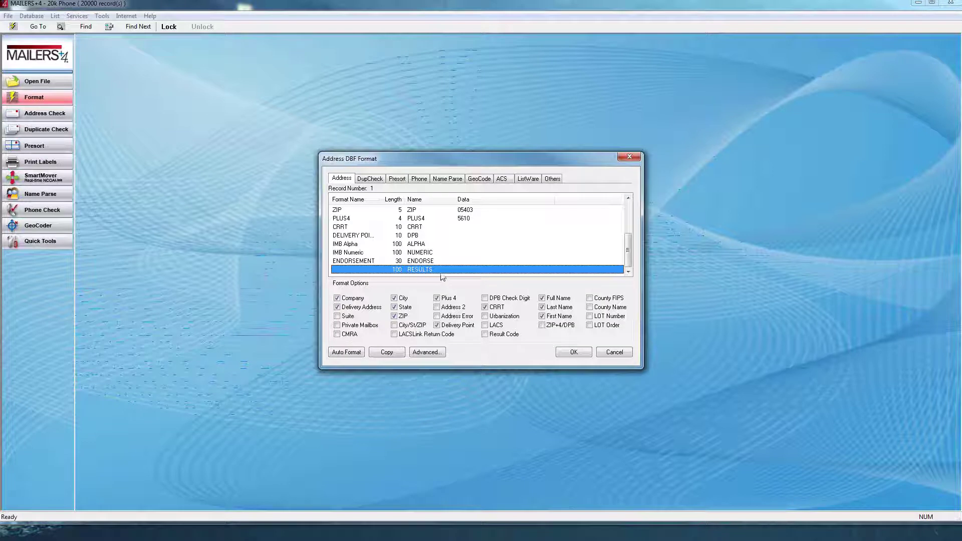
left_click(503, 336)
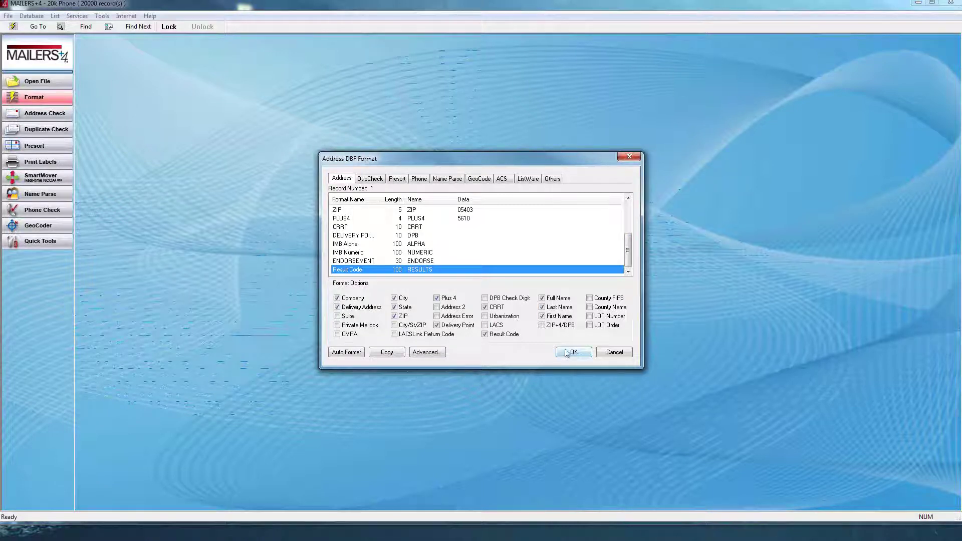
key("Return")
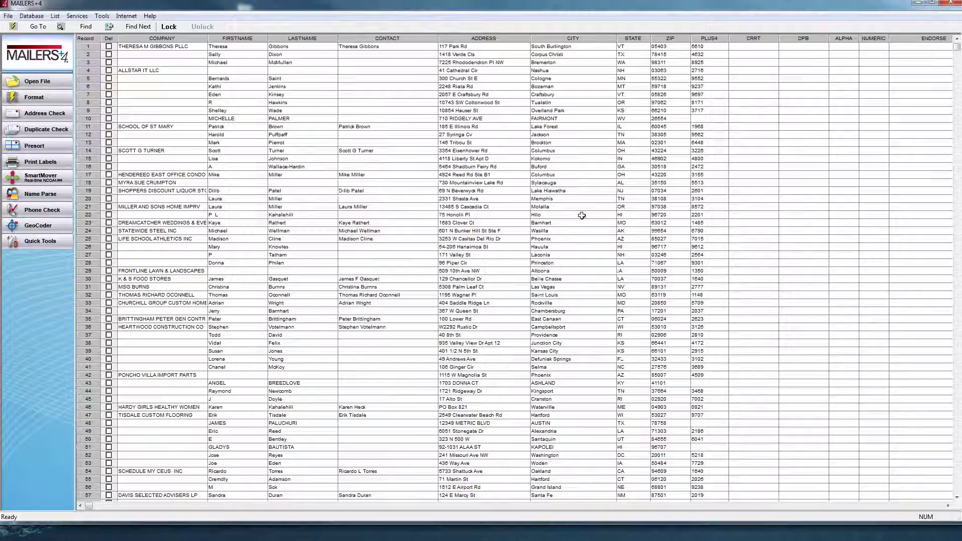
- Bring up Address Check from the record grid's right-click menu
right_click(386, 118)
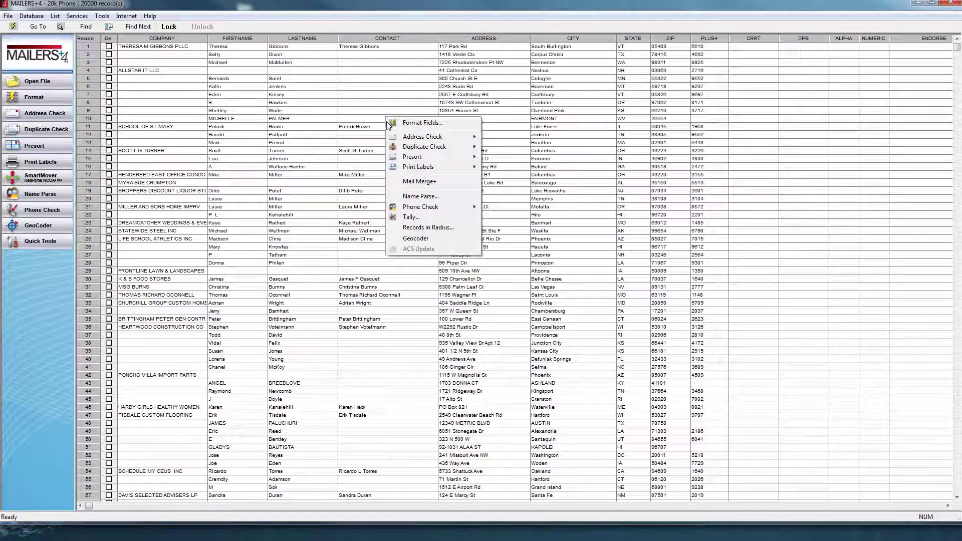
mouse_move(400, 138)
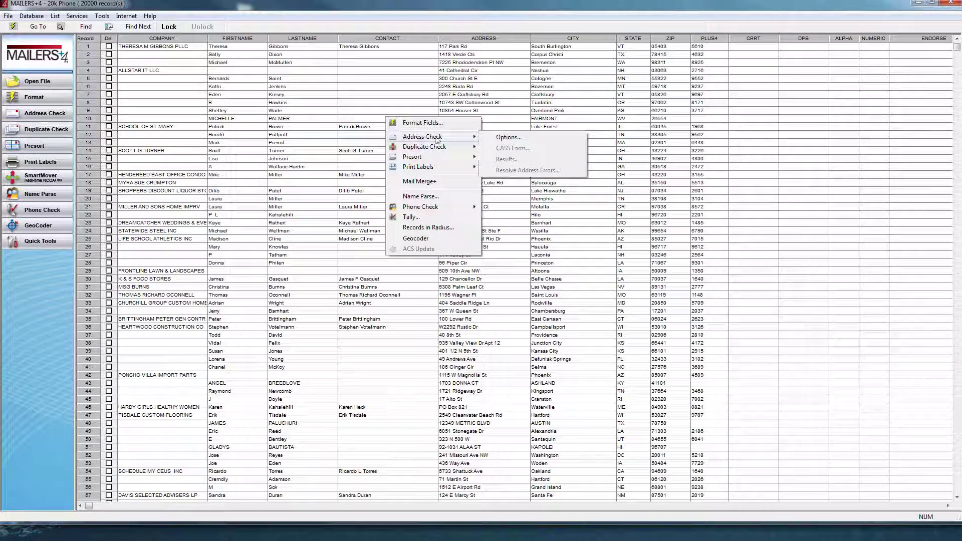
- Run Address Check with USPS preferred city names, Upper/Lower casing and existing PLUS4/CRRT codes cleared
left_click(504, 137)
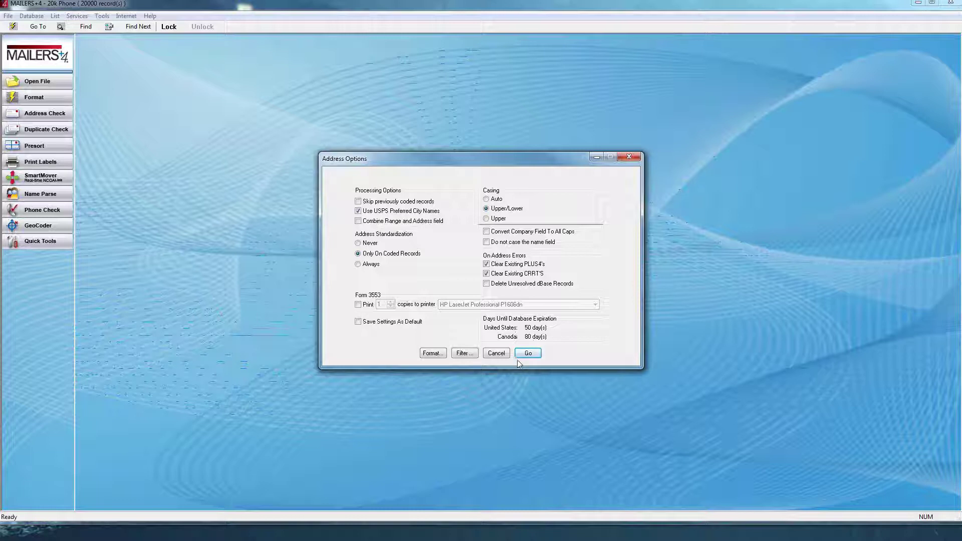
left_click(534, 355)
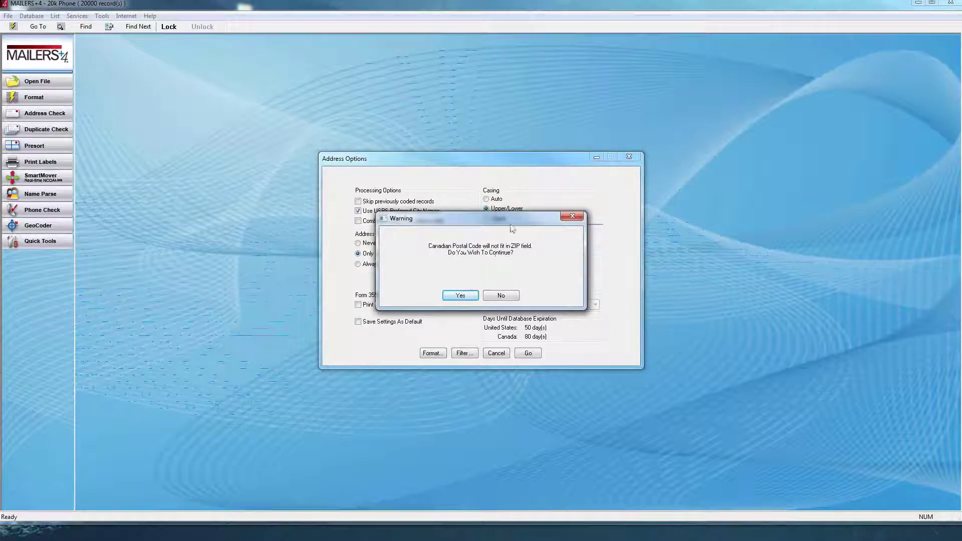
- Accept the Canadian postal code warning so all 20000 records get checked
left_click_drag(519, 219, 624, 197)
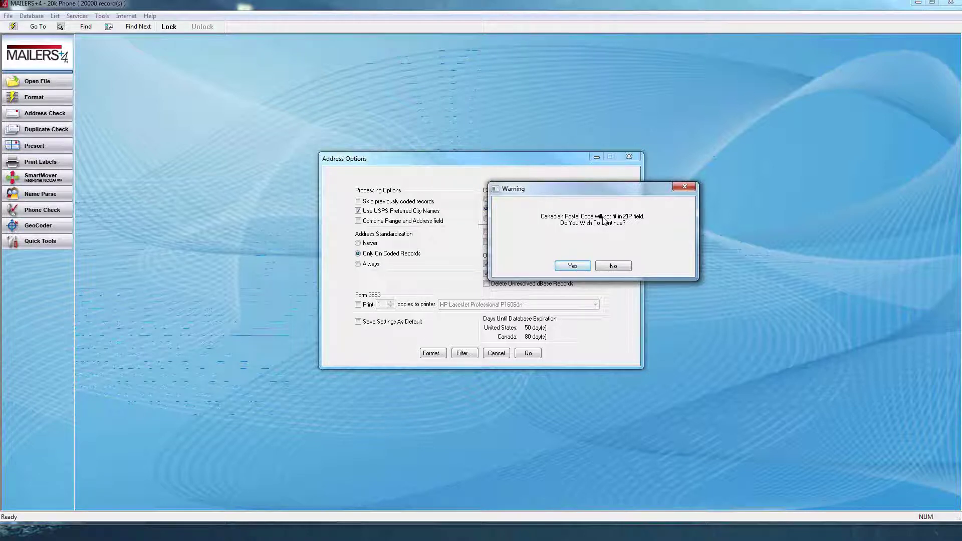
left_click(575, 270)
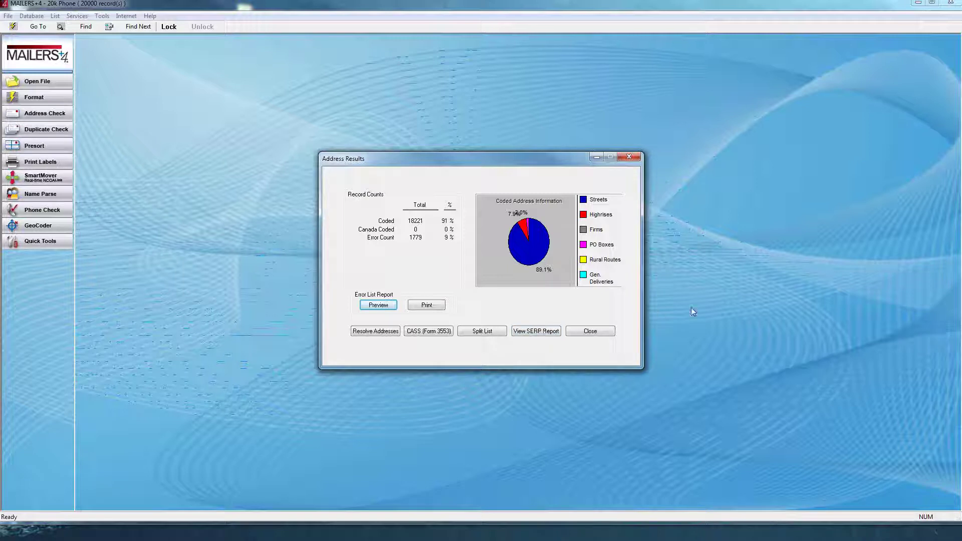
- Set up a duplicate check by Address Only, ignoring suite numbers
left_click(597, 332)
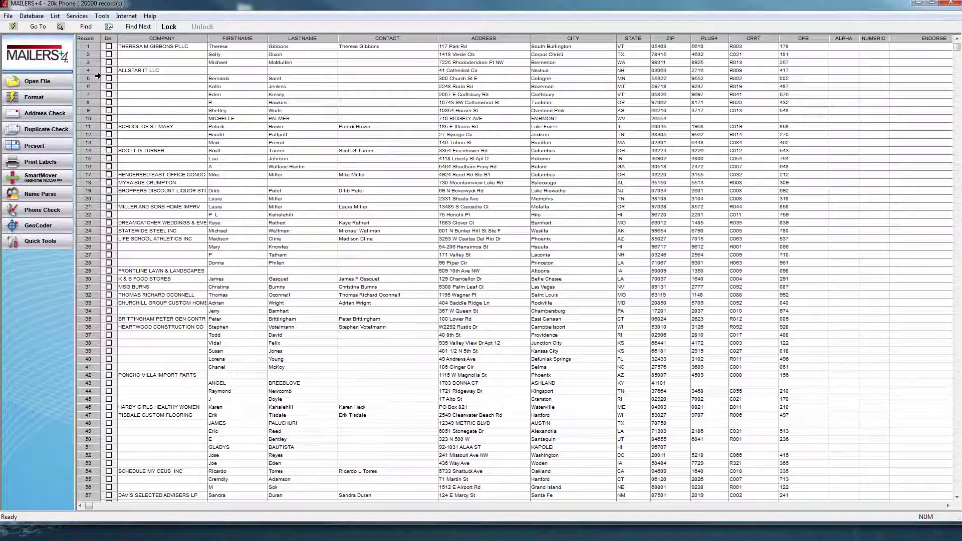
left_click(49, 131)
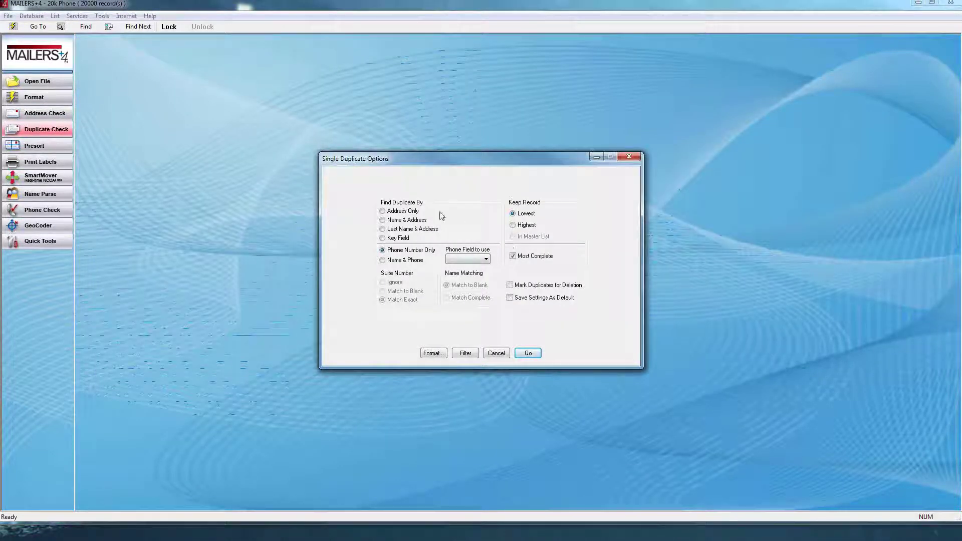
left_click(411, 213)
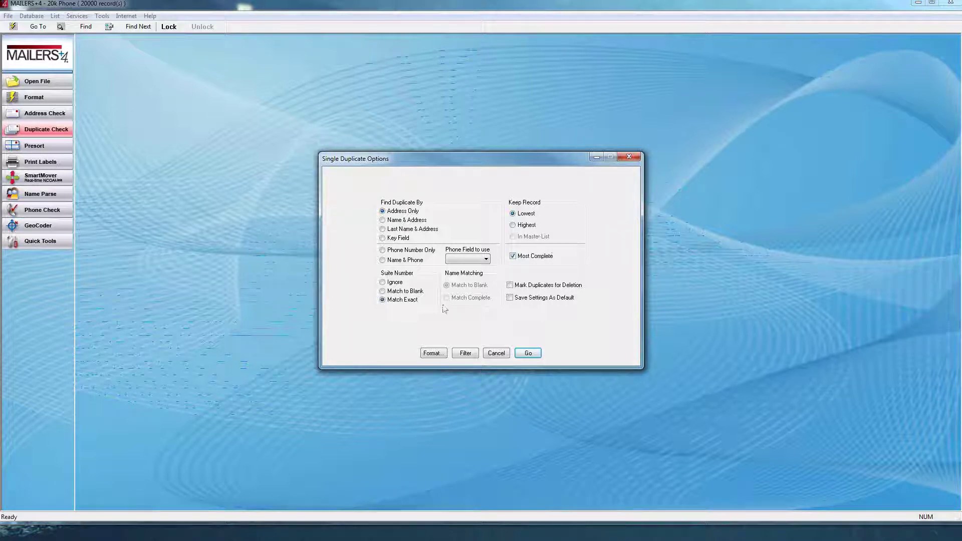
left_click(401, 284)
- Let blank suite numbers match any suite, run the duplicate check, and view the 87 duplicate records
left_click(396, 294)
left_click(529, 353)
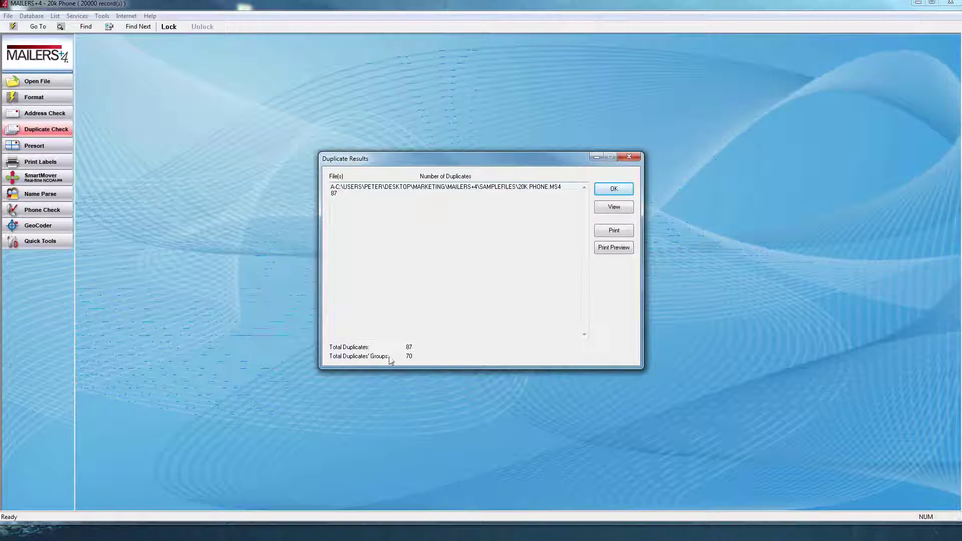
left_click(618, 209)
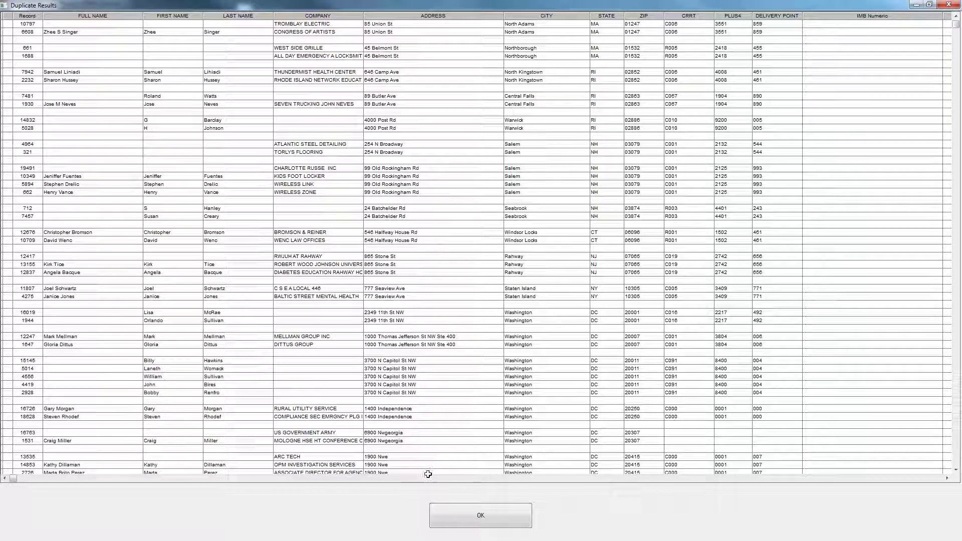
- Close the duplicate records grid to return to the 87-duplicates-in-70-groups summary
left_click(503, 515)
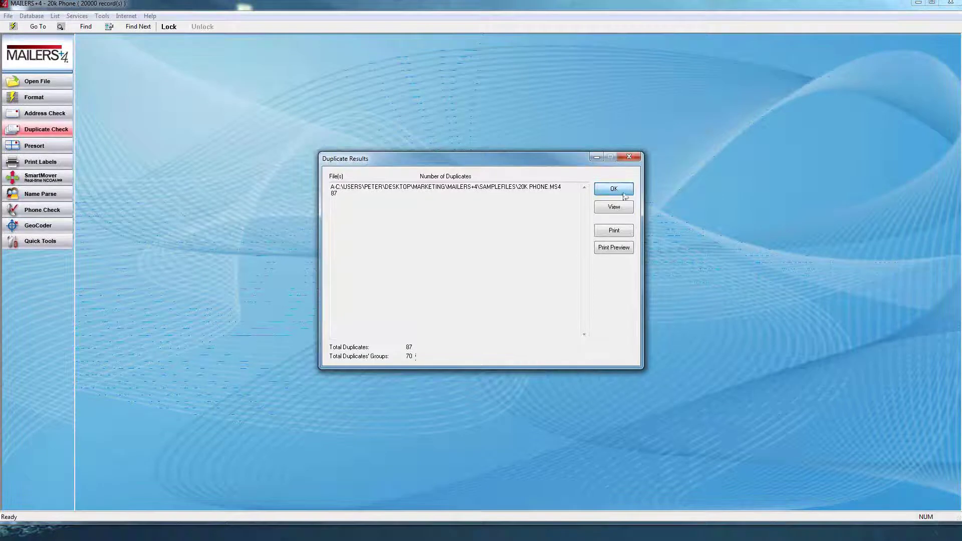
- Dismiss the duplicate results summary and back out of the first presort setup attempt
left_click(614, 189)
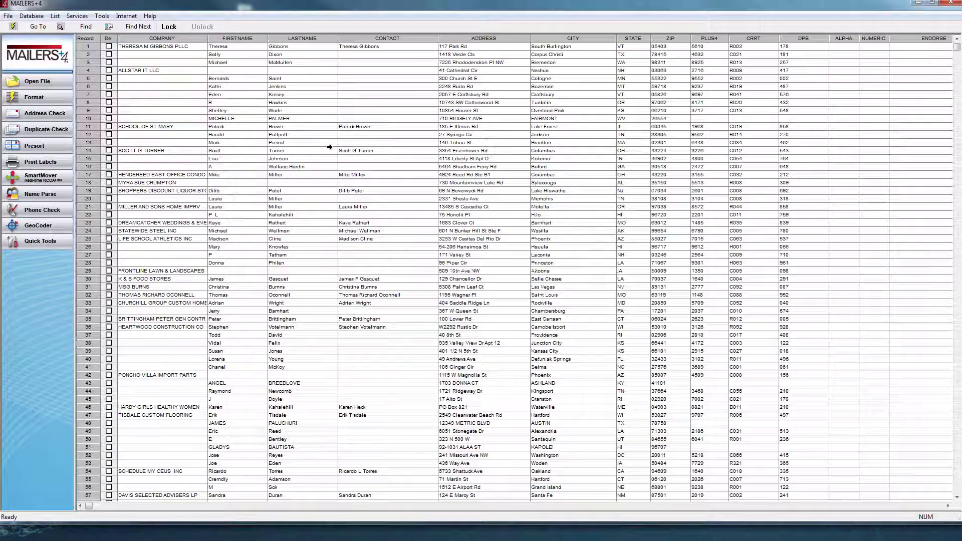
left_click(47, 144)
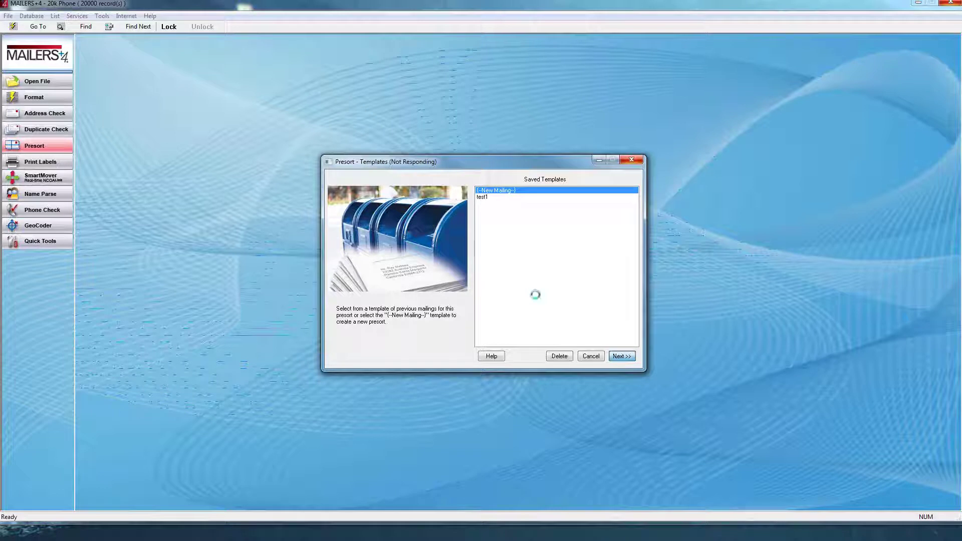
left_click(557, 353)
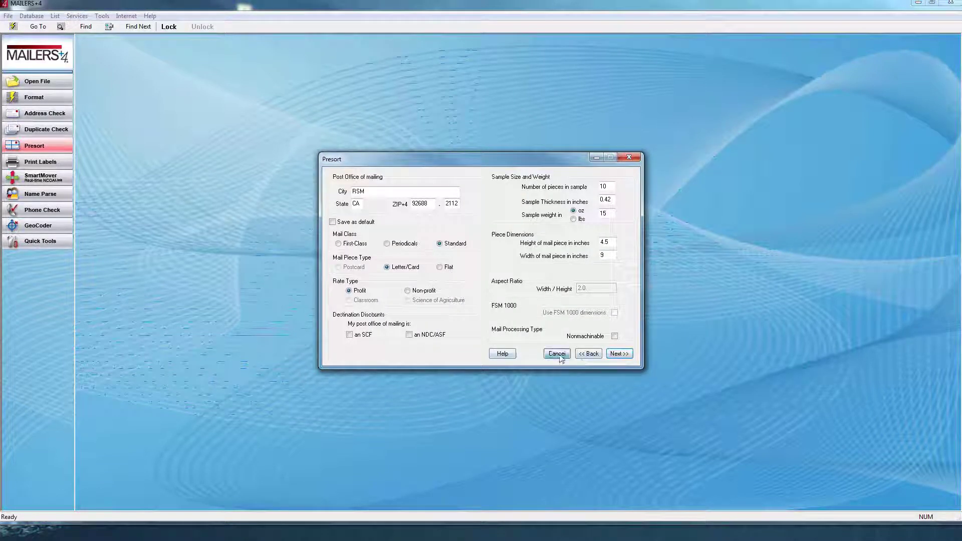
- Create a new default mailing in Presort Options for Standard letters mailed from RSM, CA
right_click(613, 235)
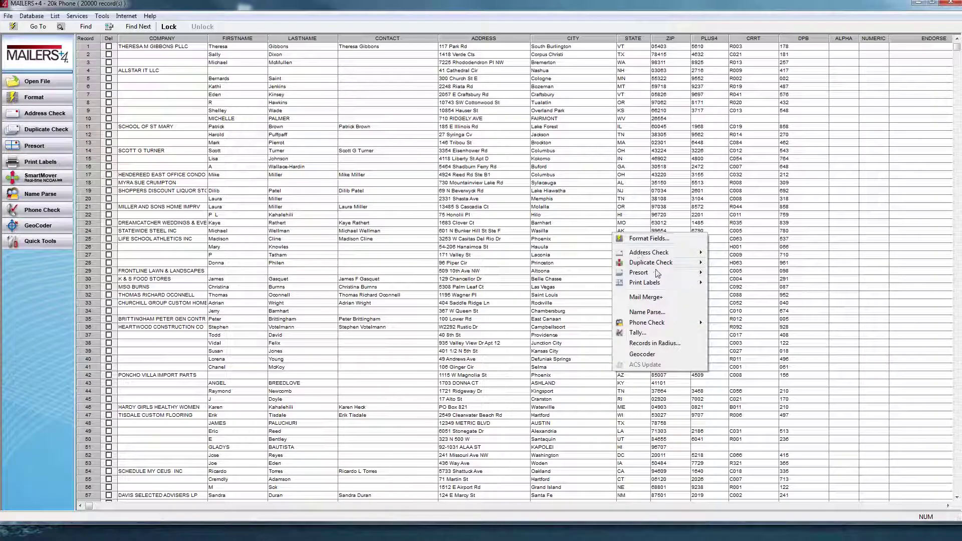
left_click(716, 273)
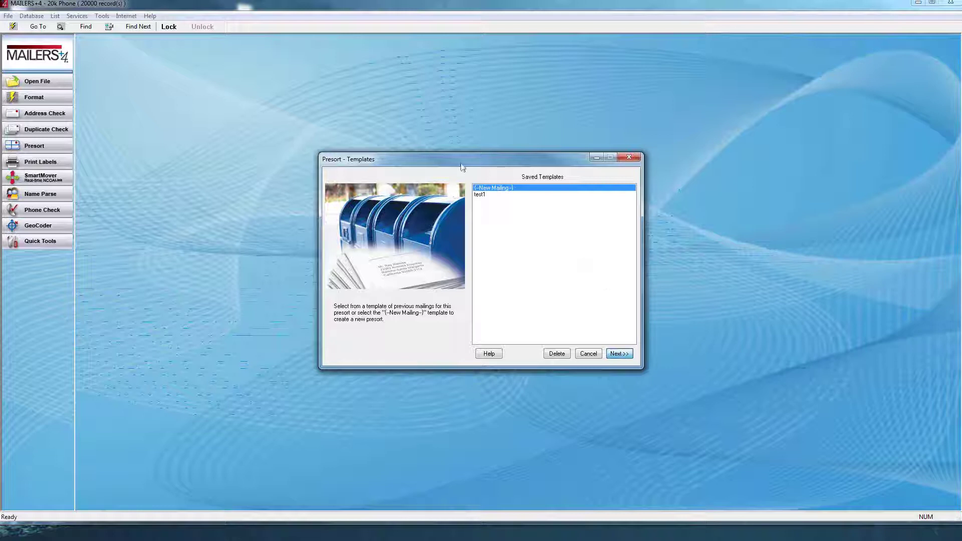
double_click(506, 208)
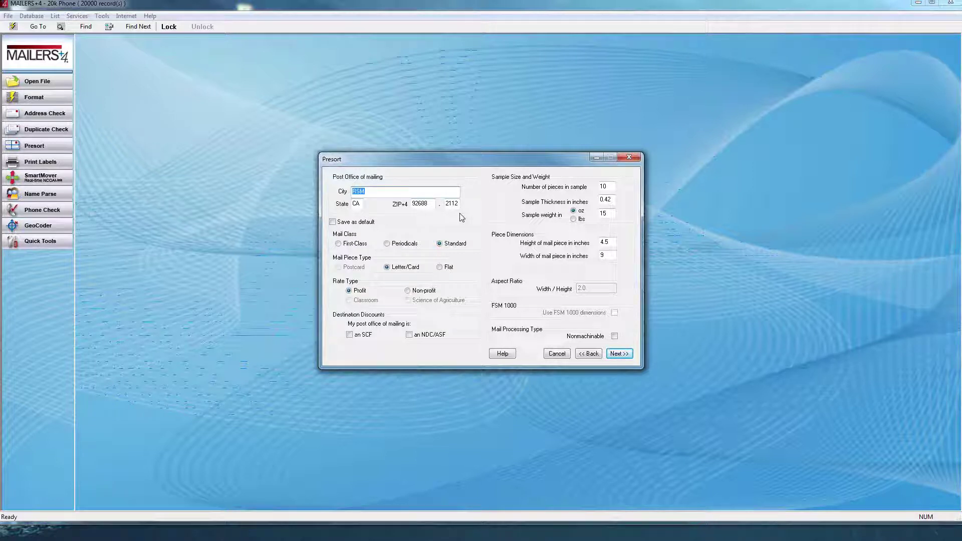
left_click(345, 227)
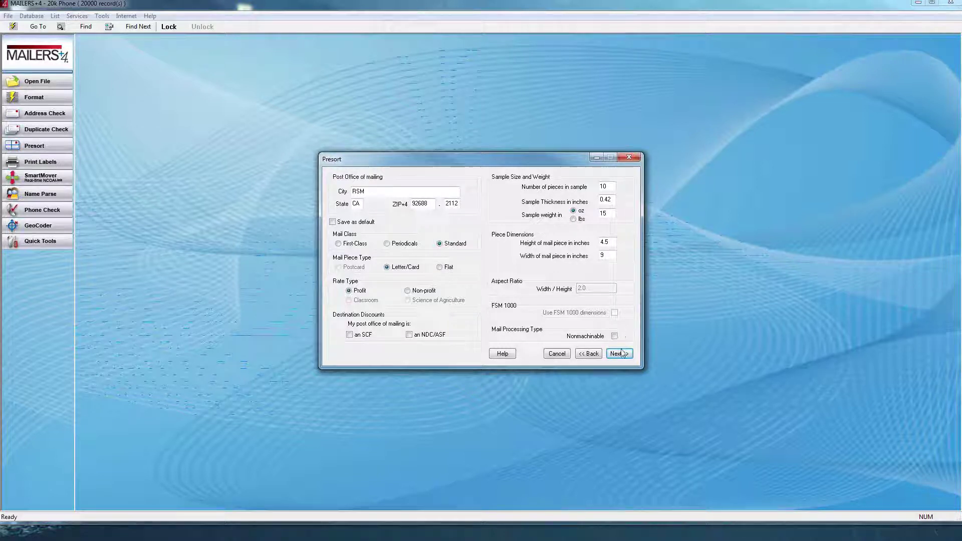
left_click(619, 353)
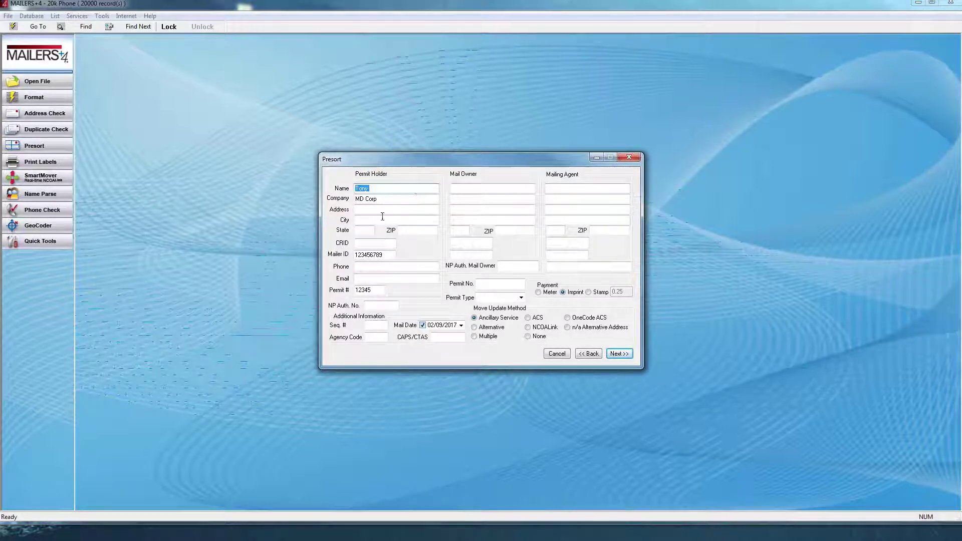
- Enter the permit holder's CRID, phone number, e-mail address and permit number, with NCOALink move updates
key("Tab")
type("56667")
left_click(390, 266)
key("Tab")
type("T")
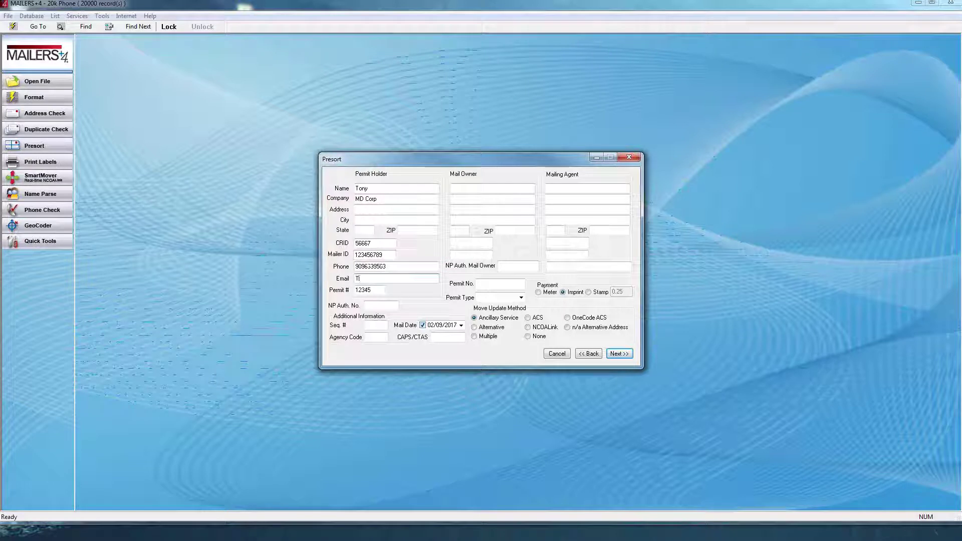
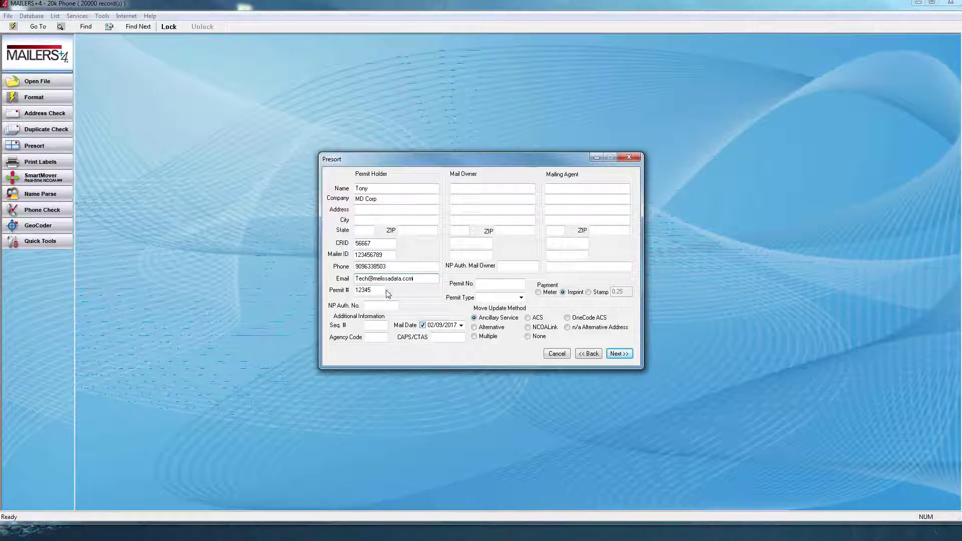
key("Tab")
type("6")
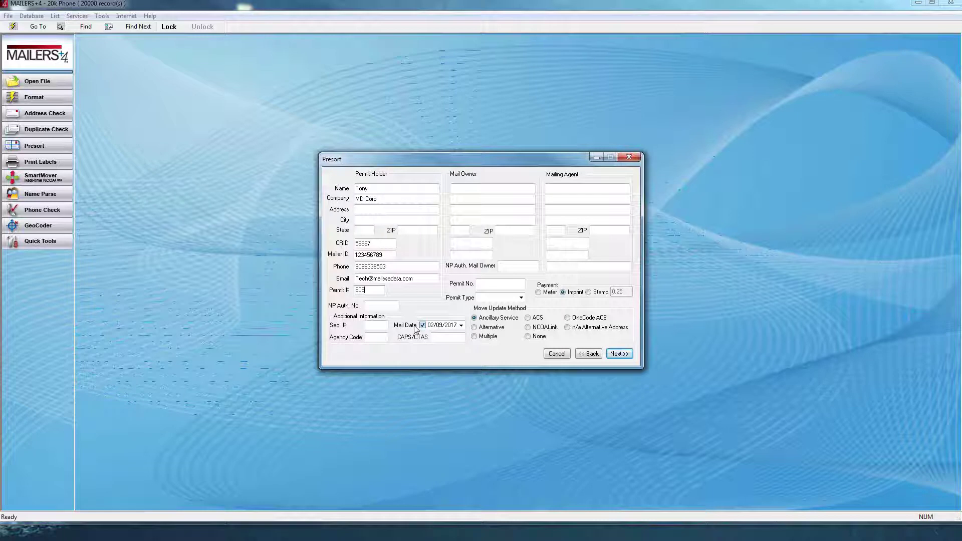
left_click(541, 328)
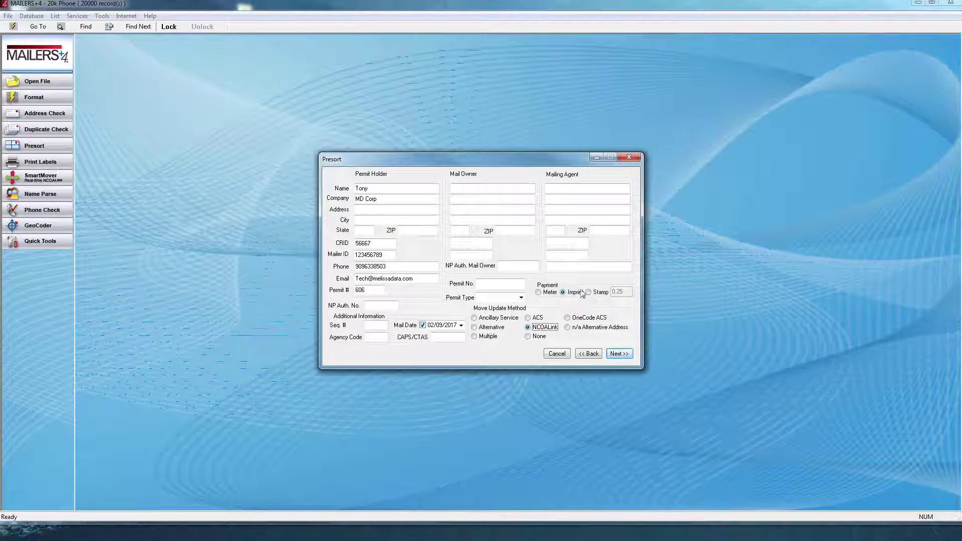
left_click(622, 354)
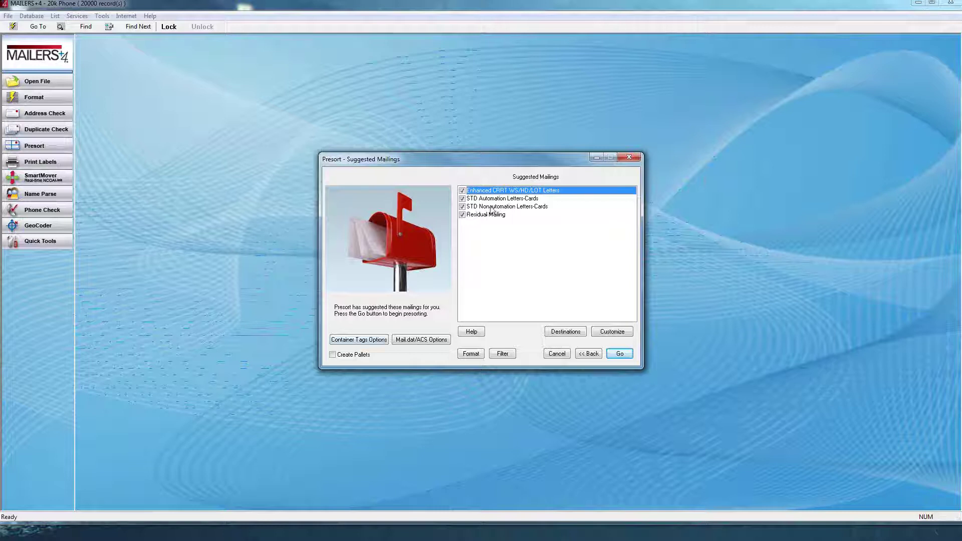
- Open the Mail.dat/ACS Options for the job from the Suggested Mailings page
left_click(416, 343)
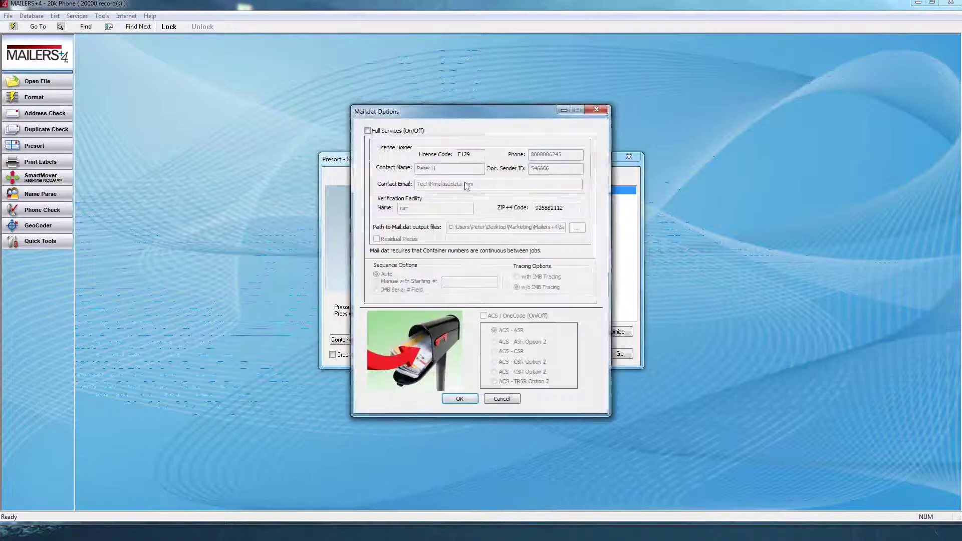
- Enable Mail.dat Full Services and accept the Mail.dat options
left_click(368, 130)
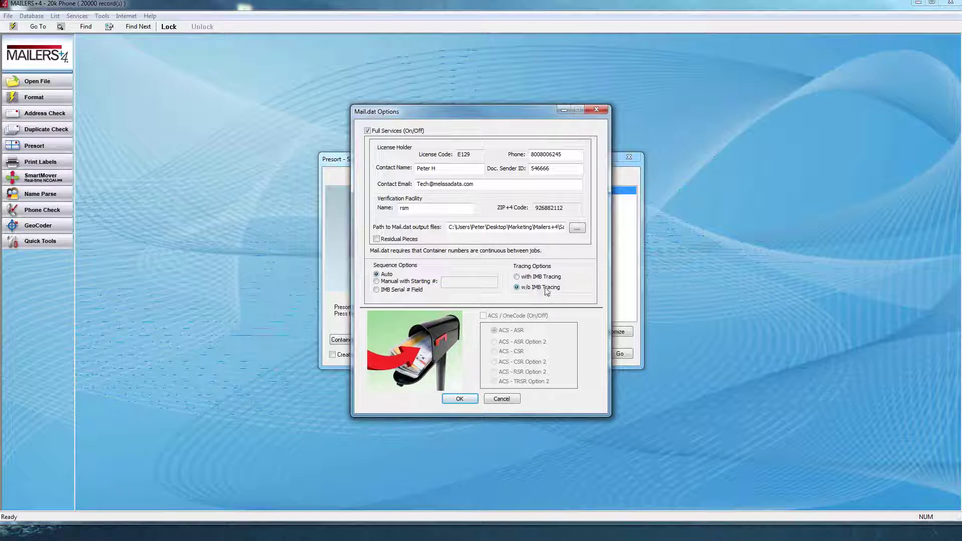
left_click(459, 400)
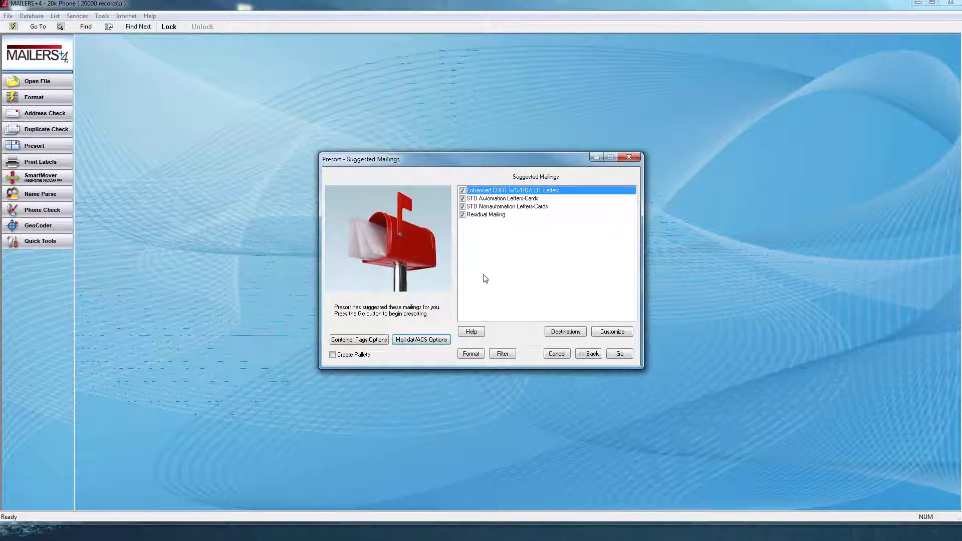
- Set SAN DIEGO CA as the SCF destination, generate suggested mailings, and open Customize
left_click(553, 335)
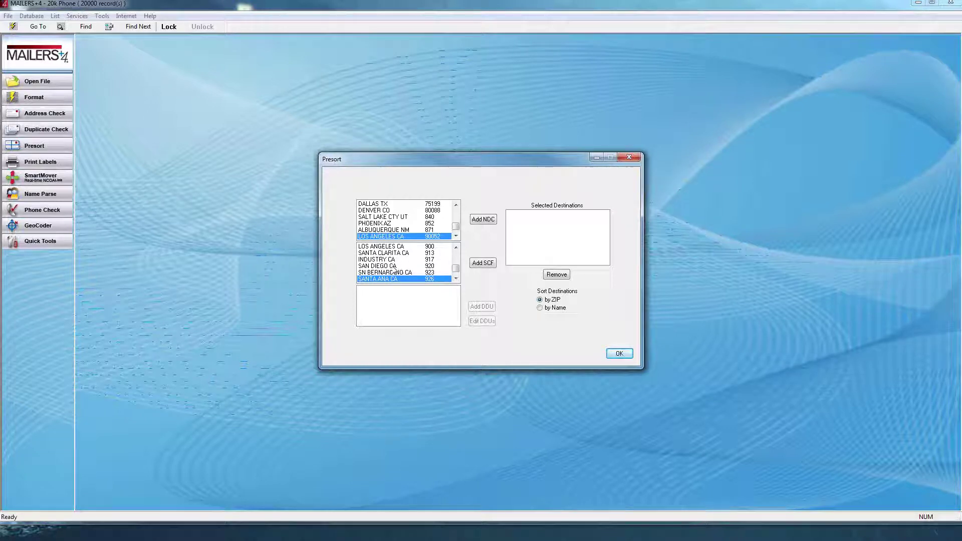
left_click(395, 267)
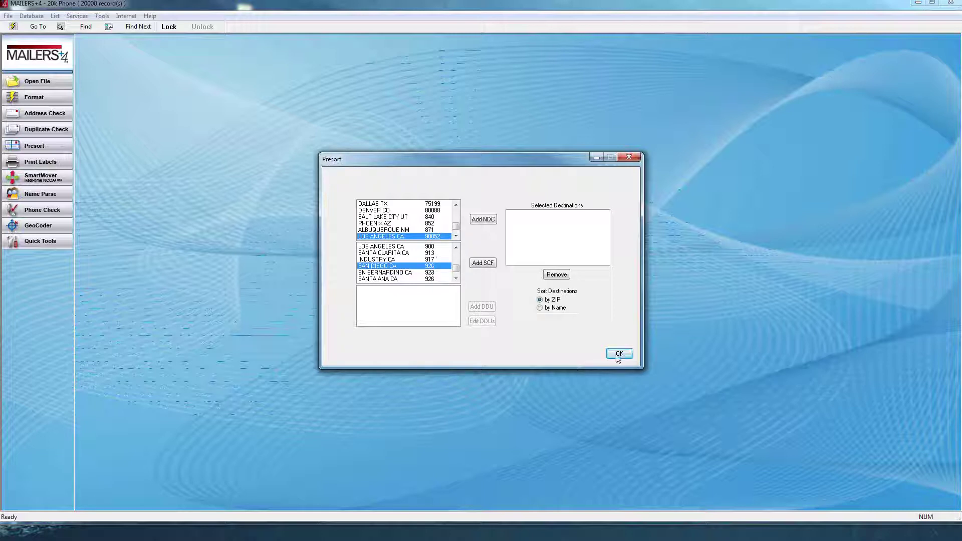
left_click(618, 354)
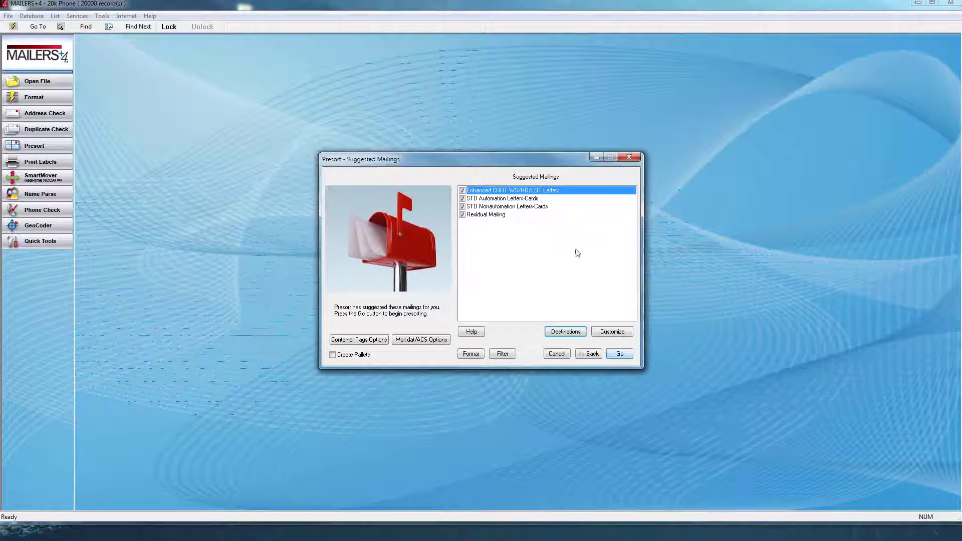
left_click(613, 331)
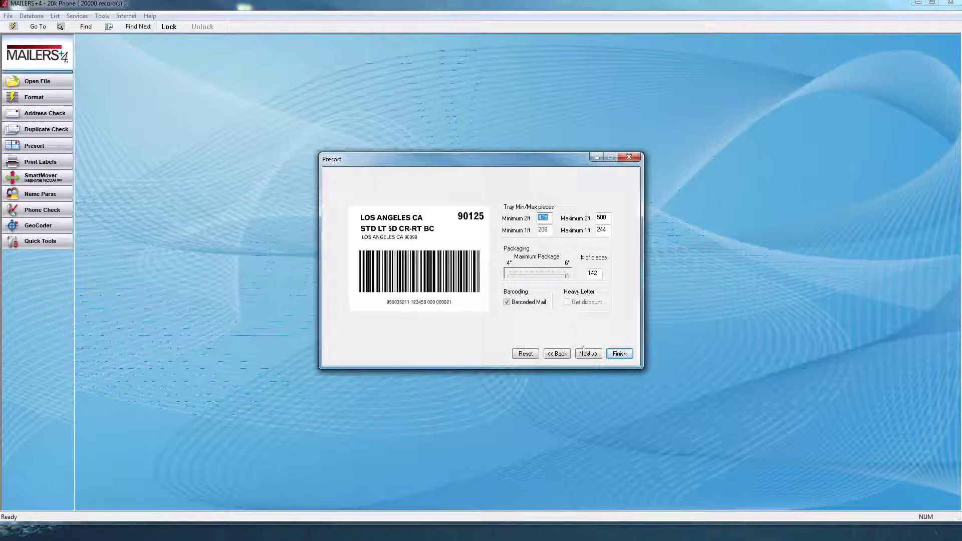
- Leave tray, automation and carrier-route letter settings unchanged, then run the presort
left_click(588, 355)
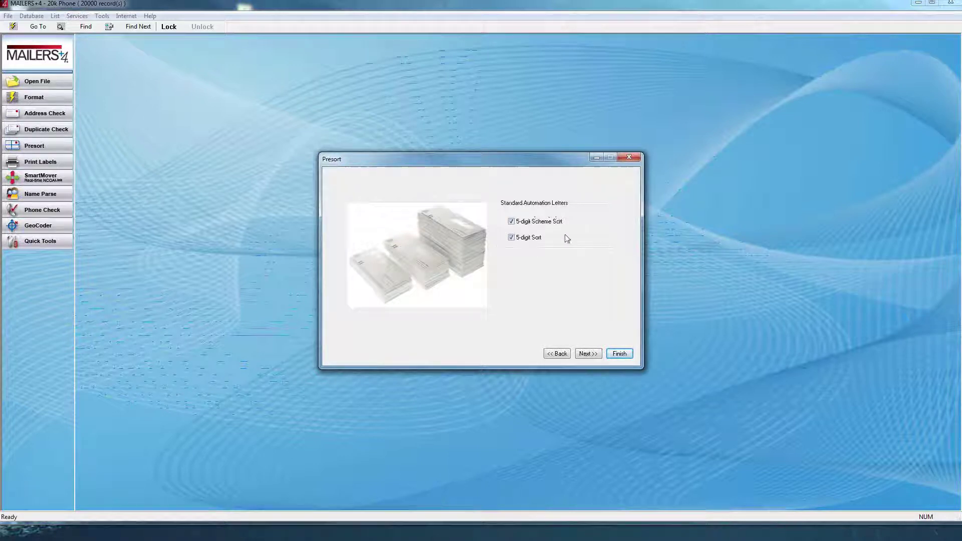
left_click(595, 353)
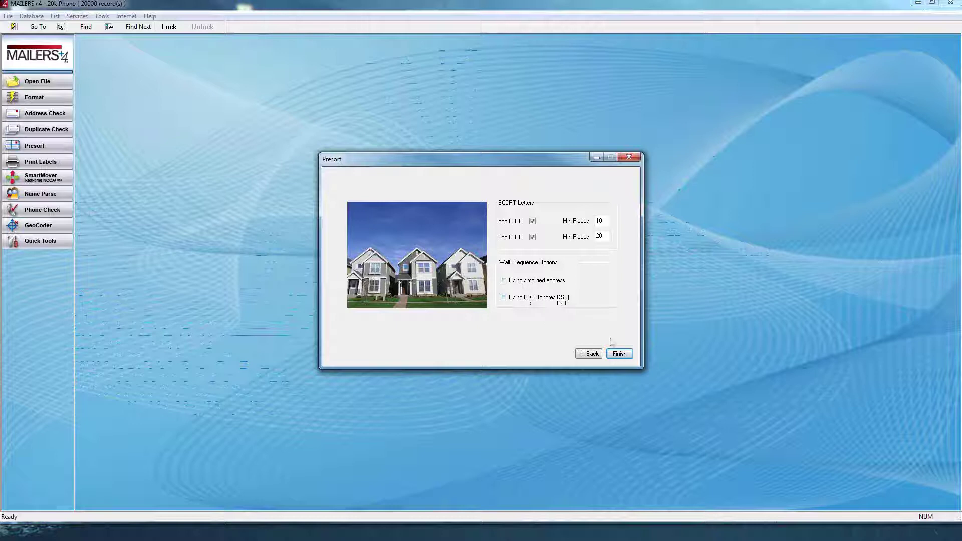
left_click(620, 354)
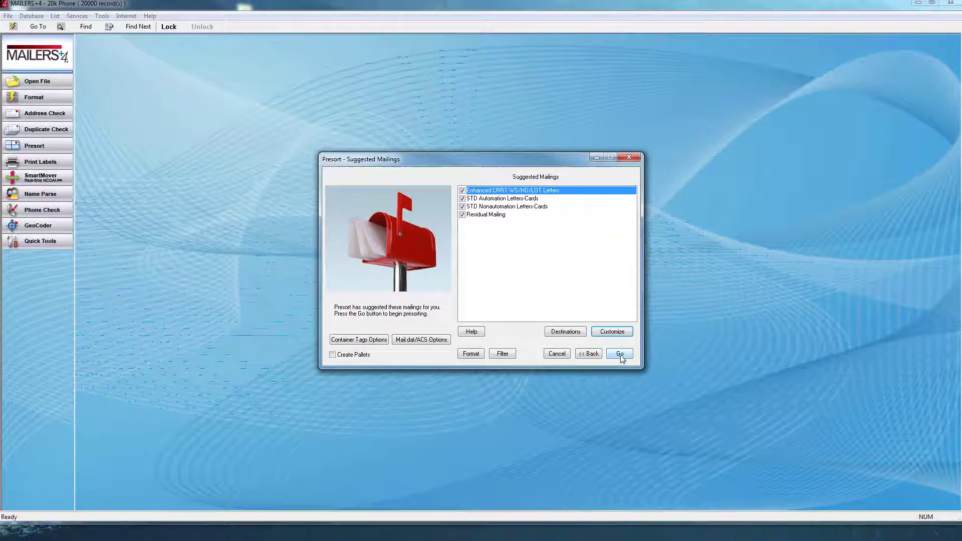
left_click(620, 353)
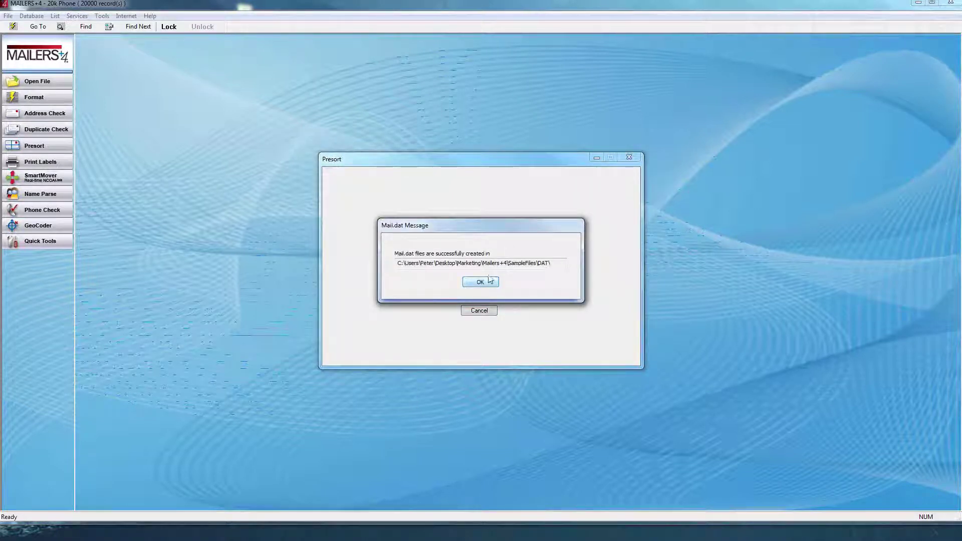
- Copy the Mail.dat output folder path from the creation message, then dismiss it
left_click_drag(553, 264, 388, 257)
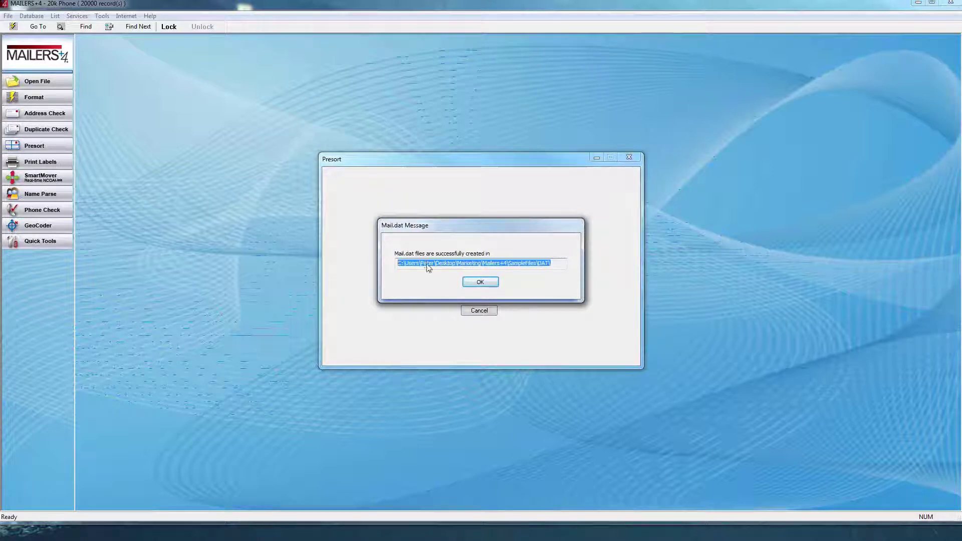
left_click_drag(568, 270, 402, 269)
right_click(404, 265)
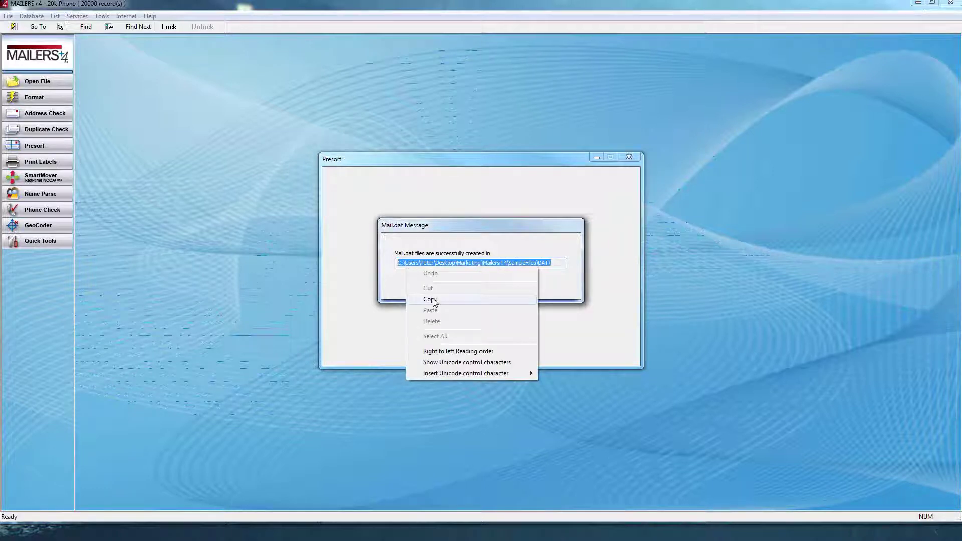
left_click(430, 299)
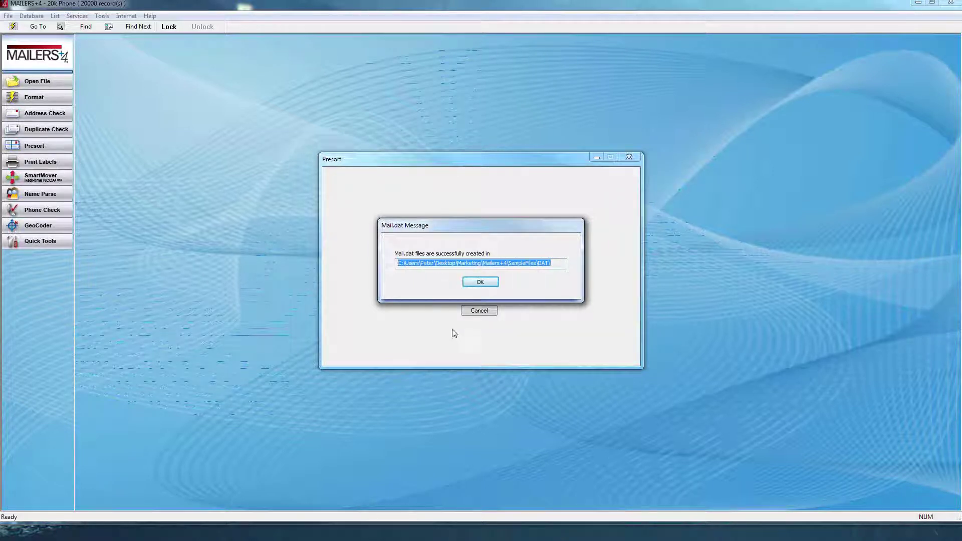
left_click(480, 283)
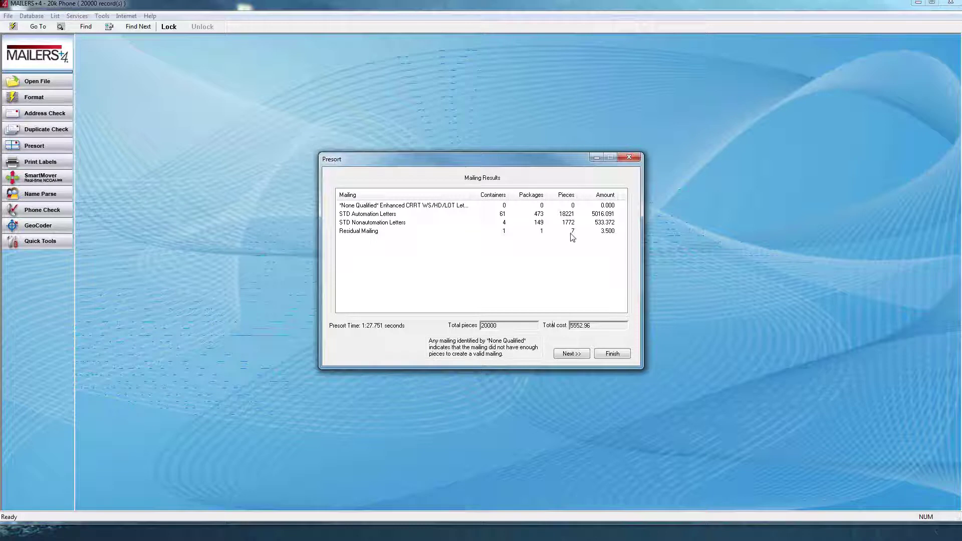
- Advance from the 20000-piece, 5552.96 Mailing Results to the presort reports page
left_click(569, 355)
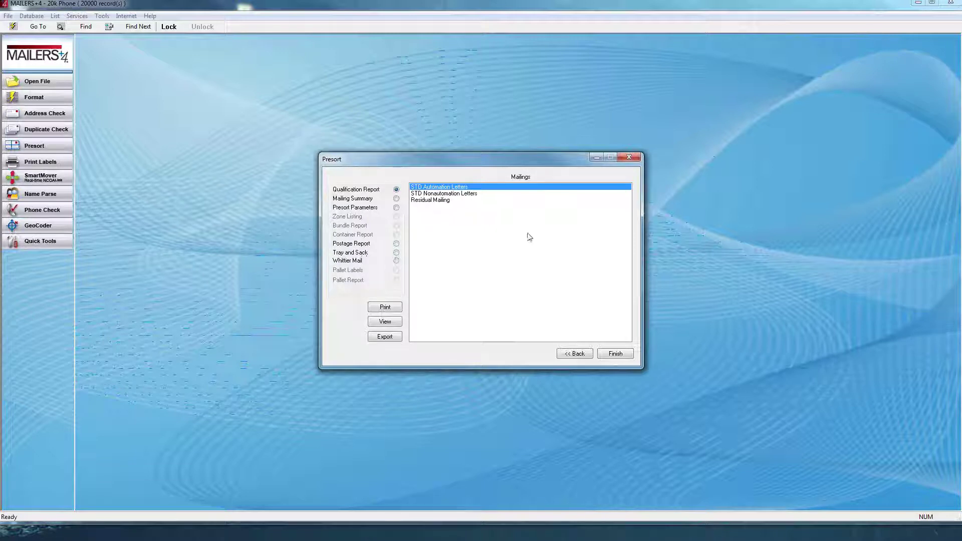
- Complete the presort and store its parameters in a new template named Demo
left_click(622, 357)
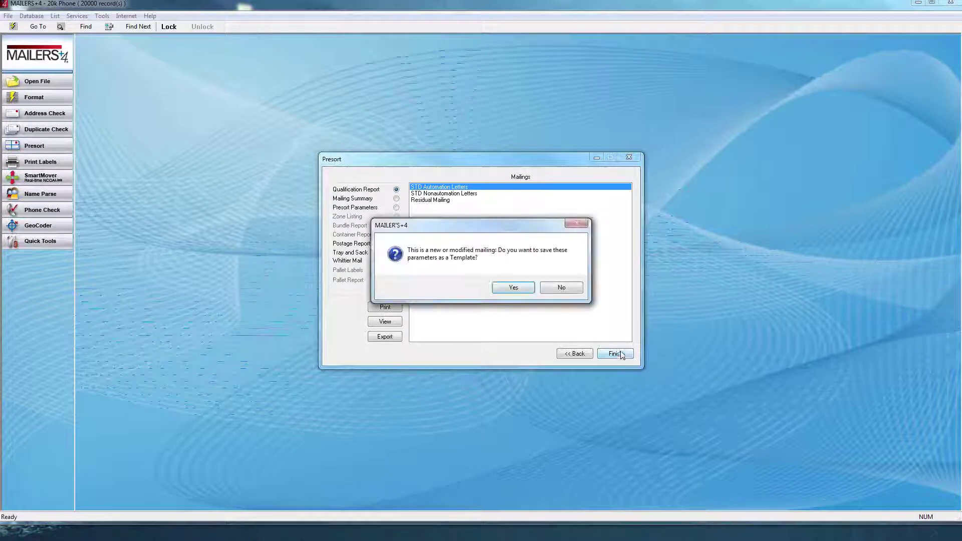
left_click(506, 289)
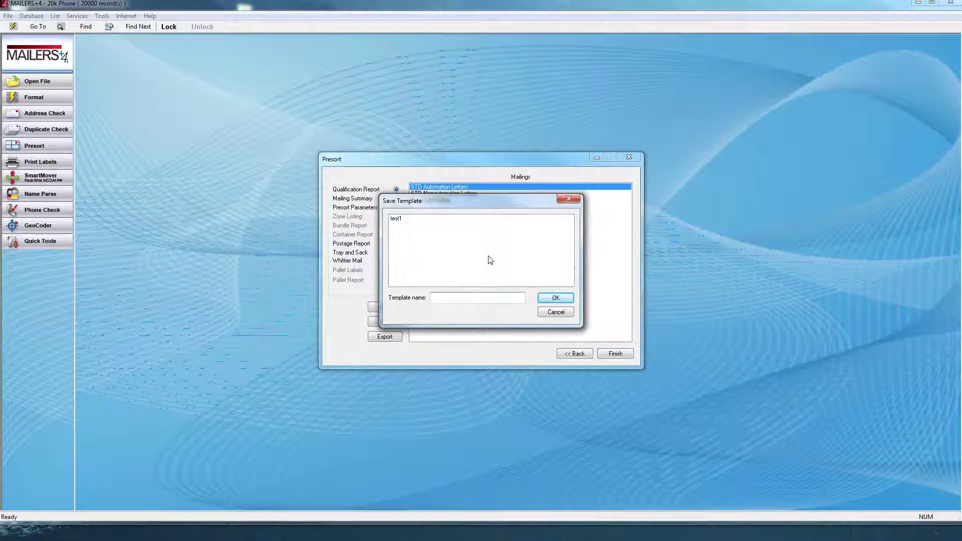
type("i")
type("Demo")
left_click(556, 298)
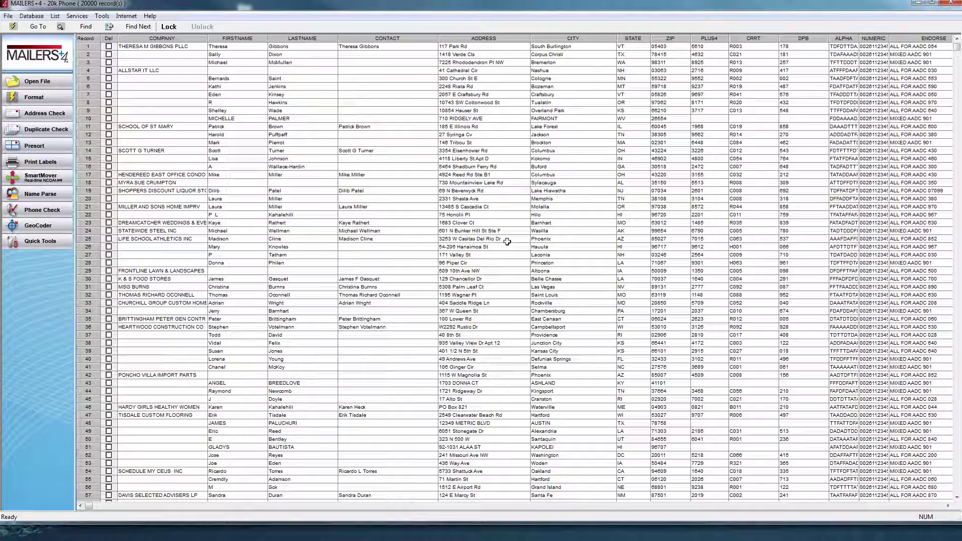
right_click(485, 137)
mouse_move(530, 180)
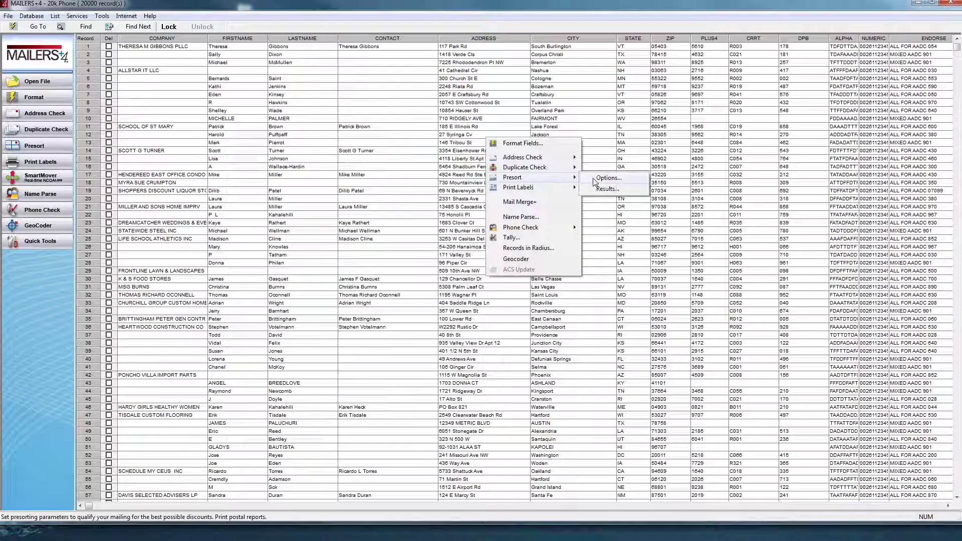
left_click(596, 179)
left_click(485, 195)
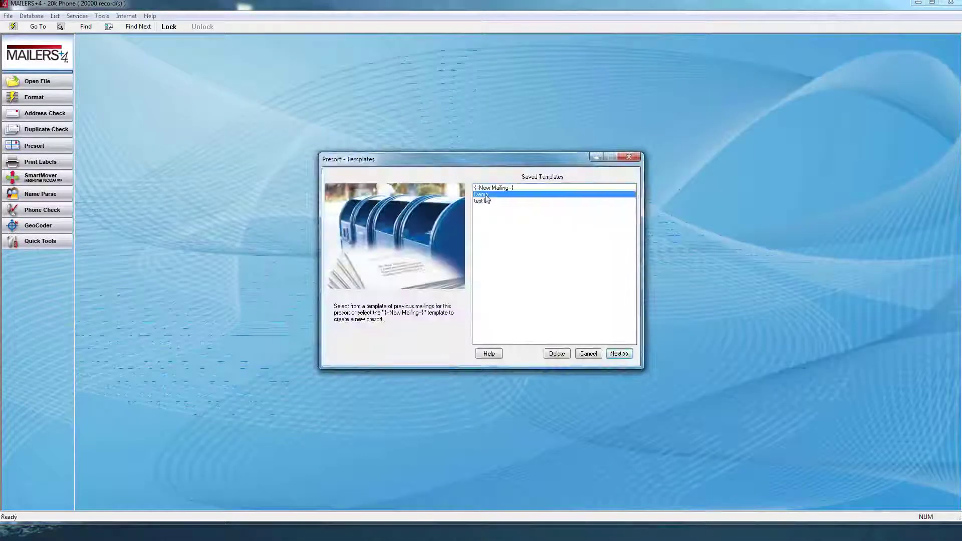
left_click(619, 354)
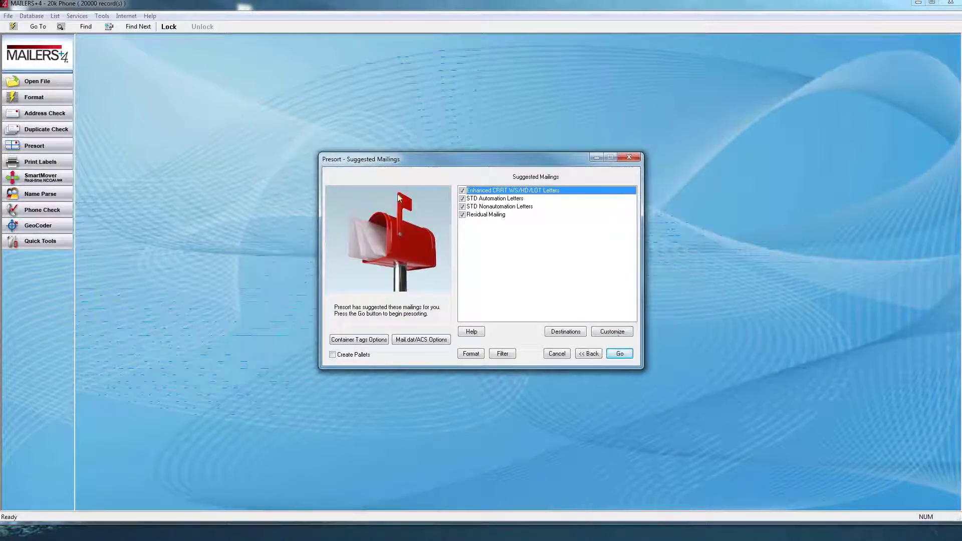
left_click(557, 356)
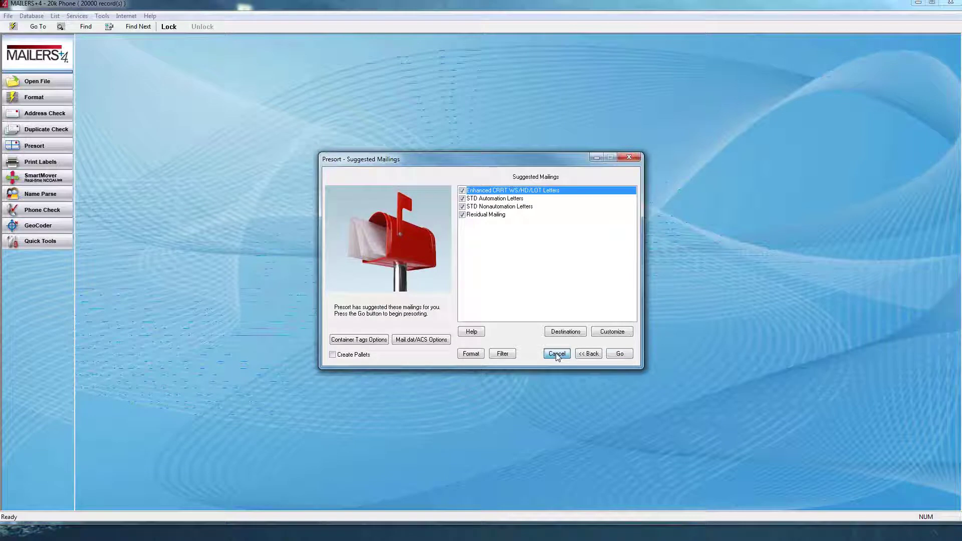
left_click(557, 355)
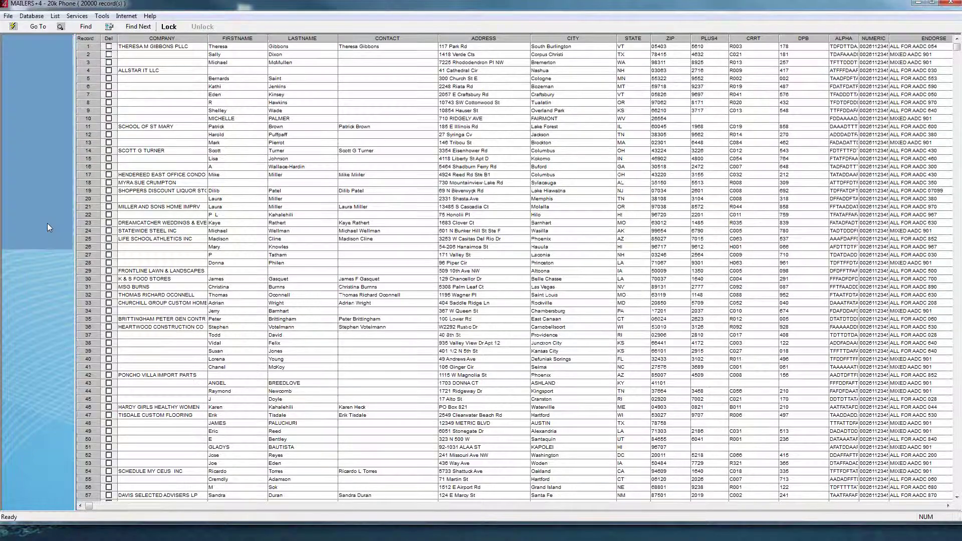
- Insert four new blank fields into the 20k Phone database structure
left_click(48, 223)
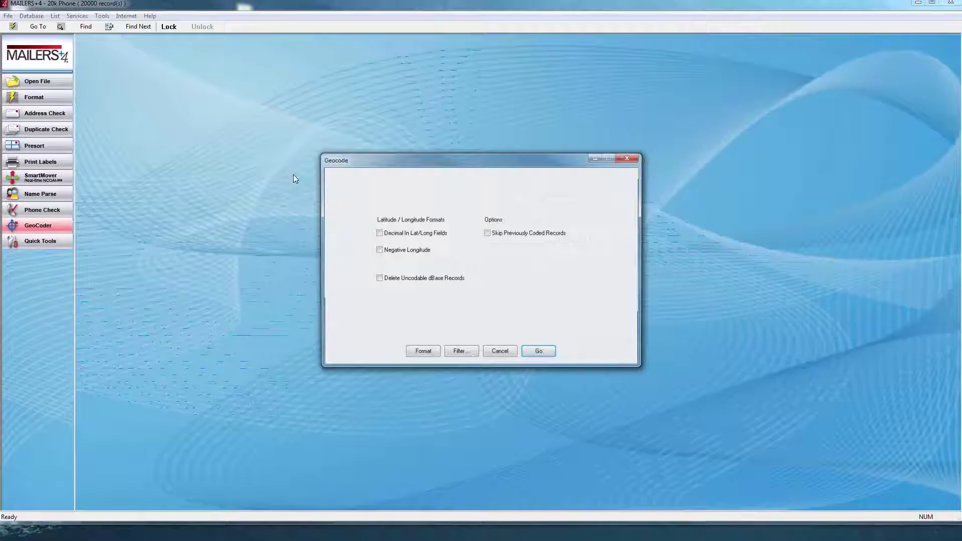
left_click(505, 354)
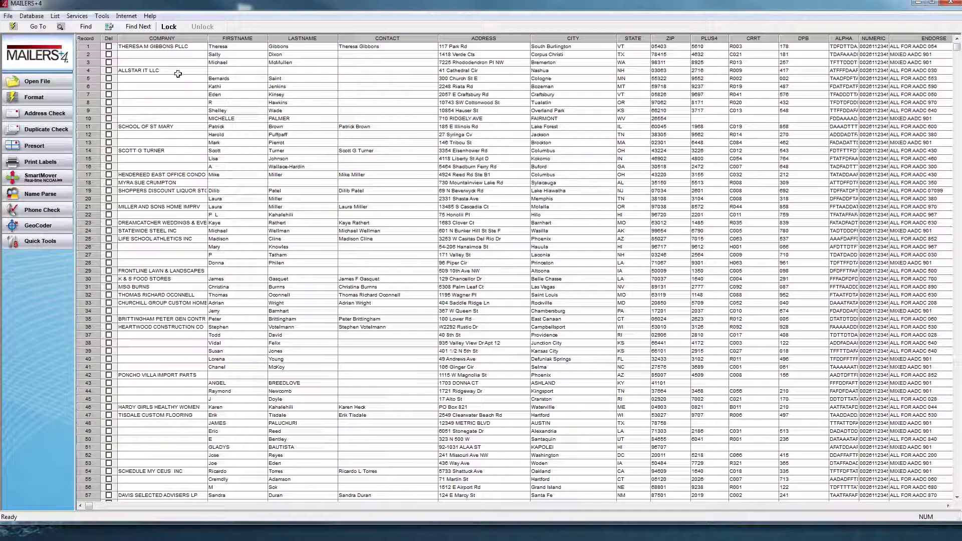
left_click(31, 15)
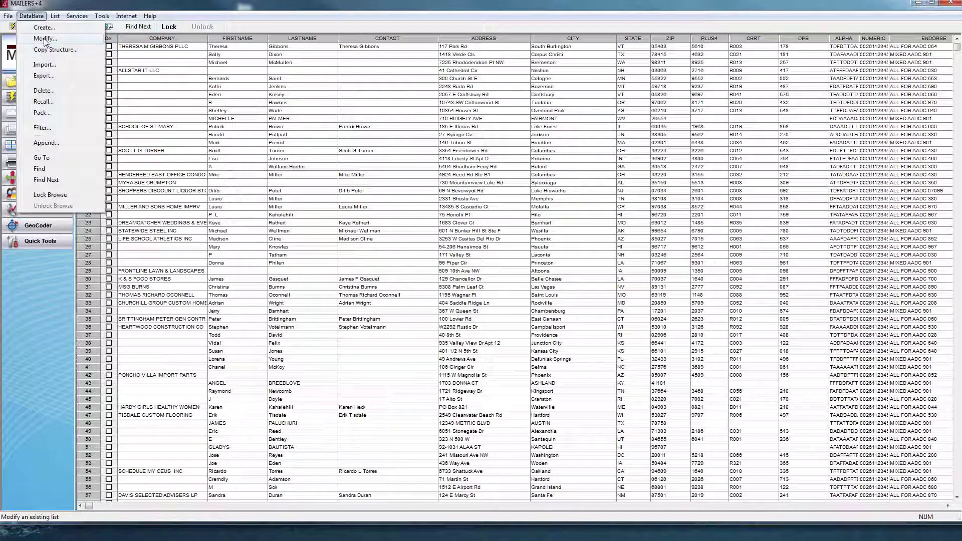
left_click(45, 39)
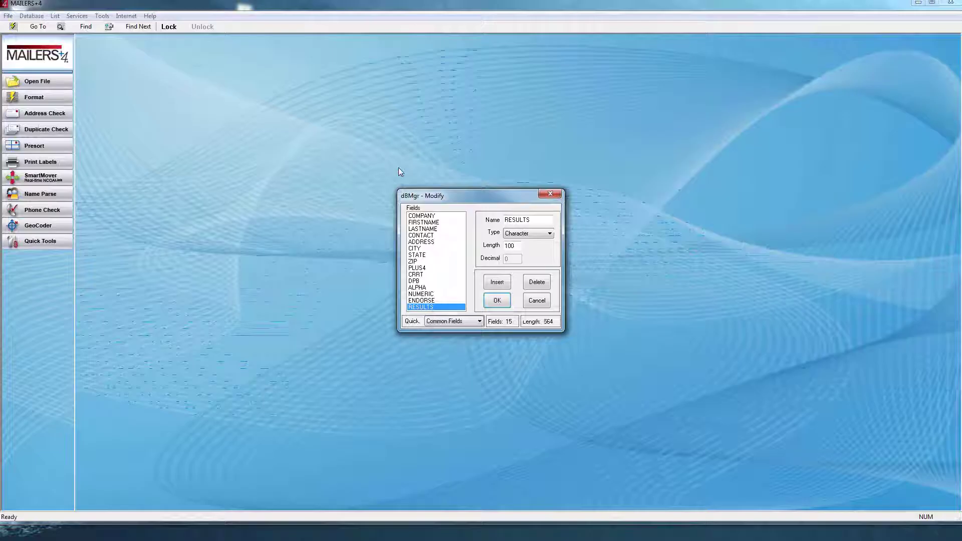
left_click(494, 283)
left_click(494, 284)
left_click(494, 283)
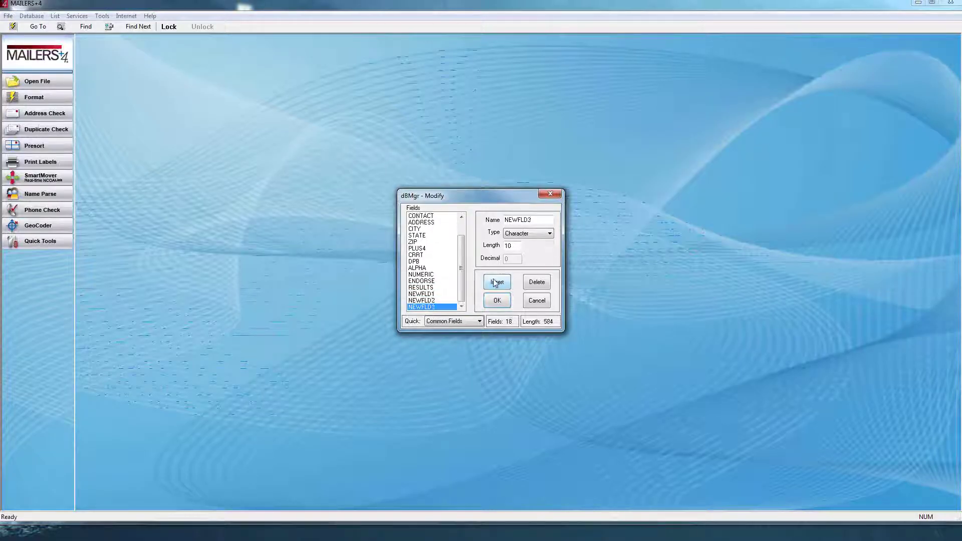
left_click(494, 283)
- Rename the first two new fields LAT and LONG
left_click(431, 288)
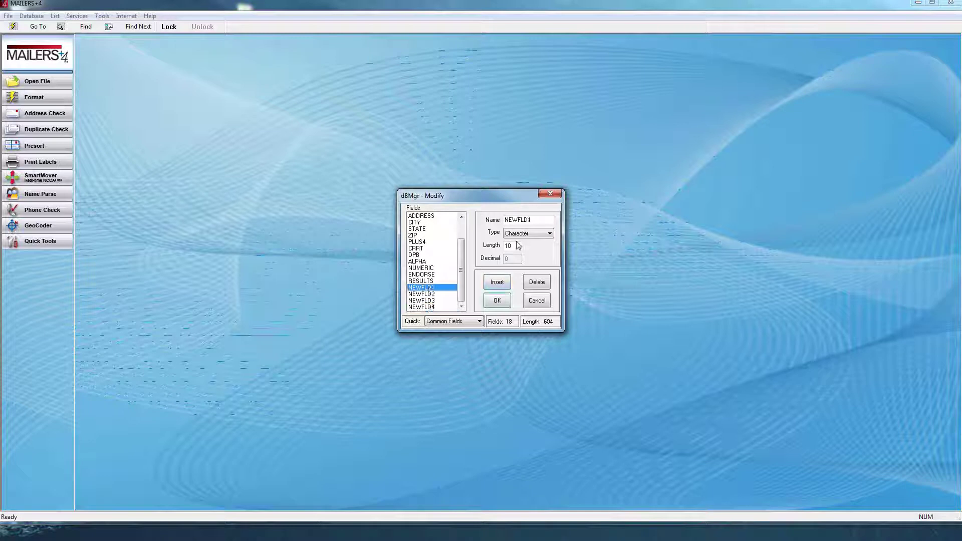
key("Tab")
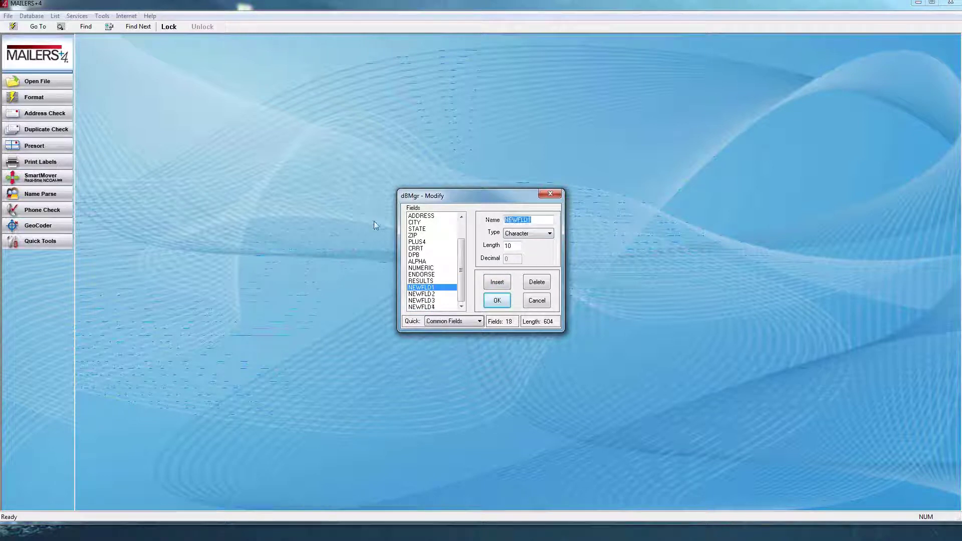
type("LAT")
key("Tab")
key("Tab")
left_click(432, 294)
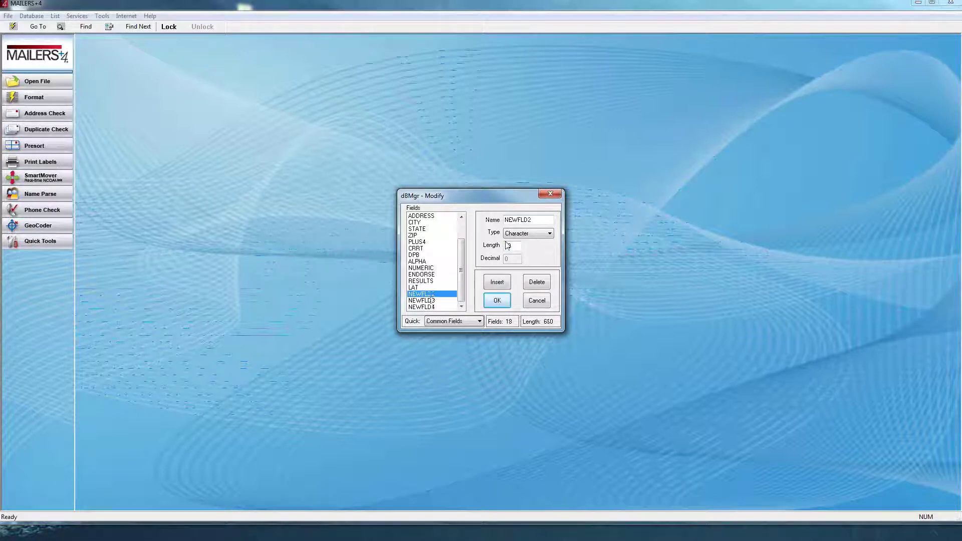
double_click(539, 219)
type("LONG")
key("Down")
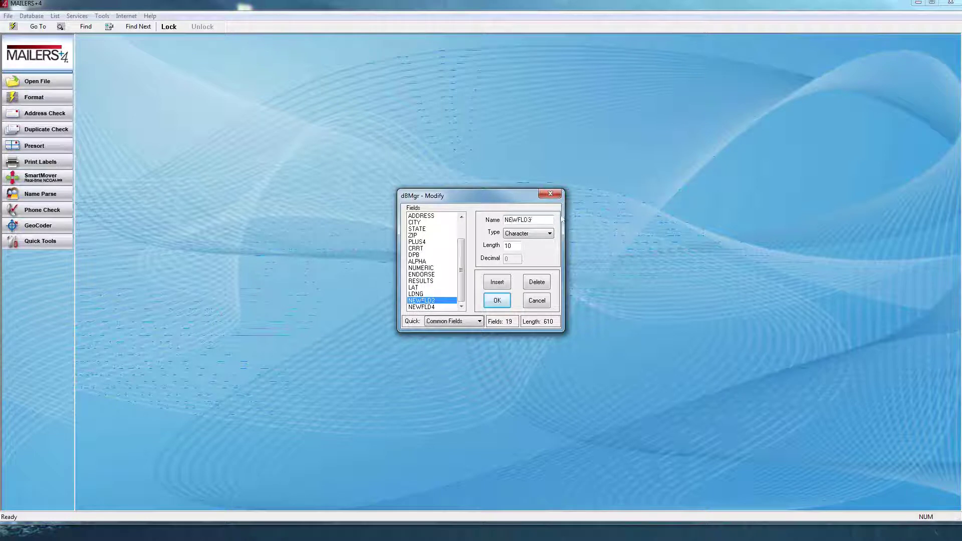
- Rename the remaining two new fields TRACK and BLOCK
double_click(528, 222)
type("TRACK")
left_click(419, 307)
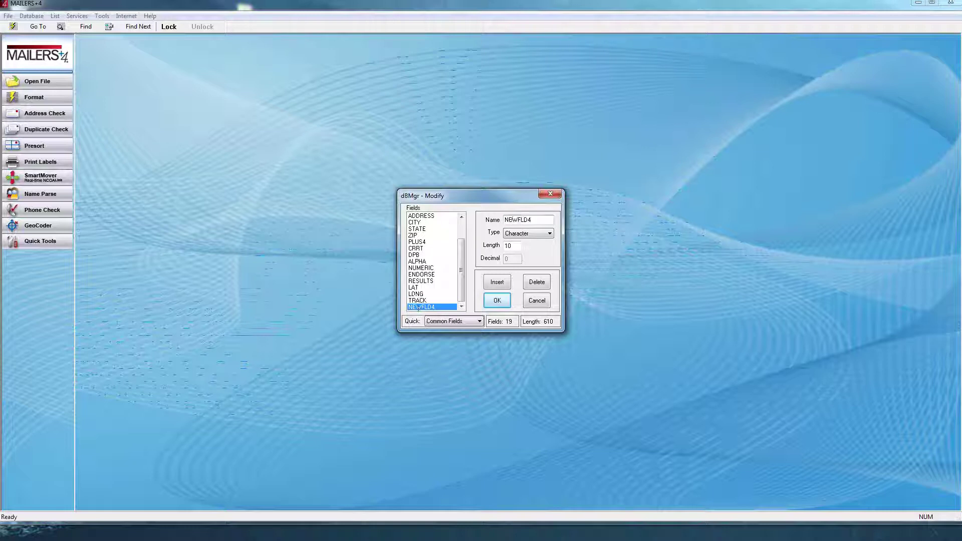
double_click(543, 223)
type("BLOCK")
left_click(422, 294)
- Set the LONG field length to 16 and save the structure changes permanently
left_click_drag(510, 246, 494, 247)
type("16")
left_click(497, 301)
left_click(472, 286)
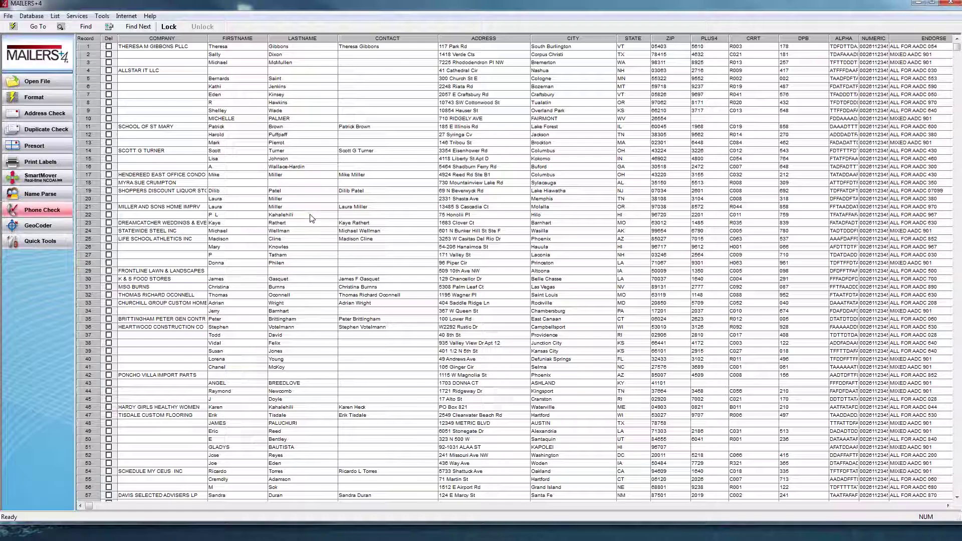
- Start geocoding all 20000 records with decimal lat/long and negative longitude
left_click(38, 227)
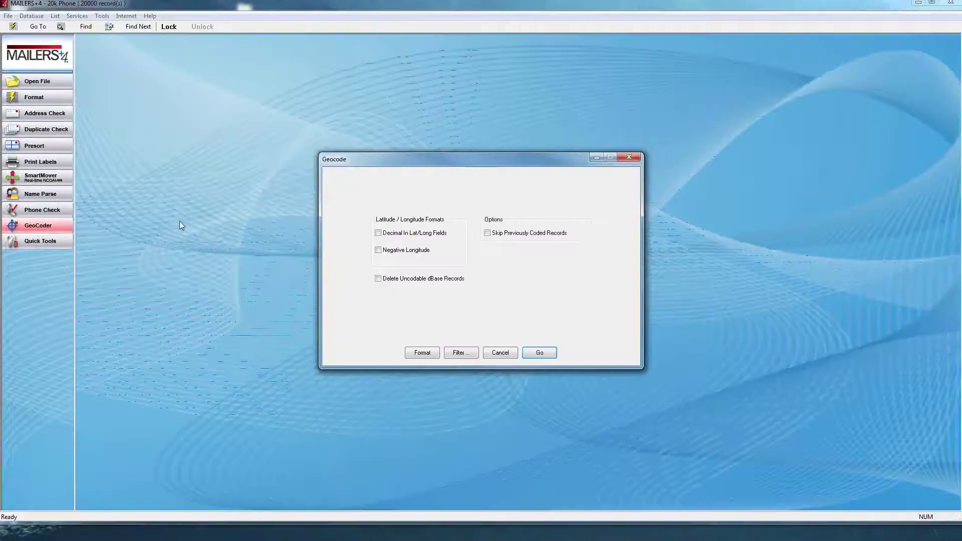
left_click(419, 235)
left_click(426, 252)
left_click(541, 354)
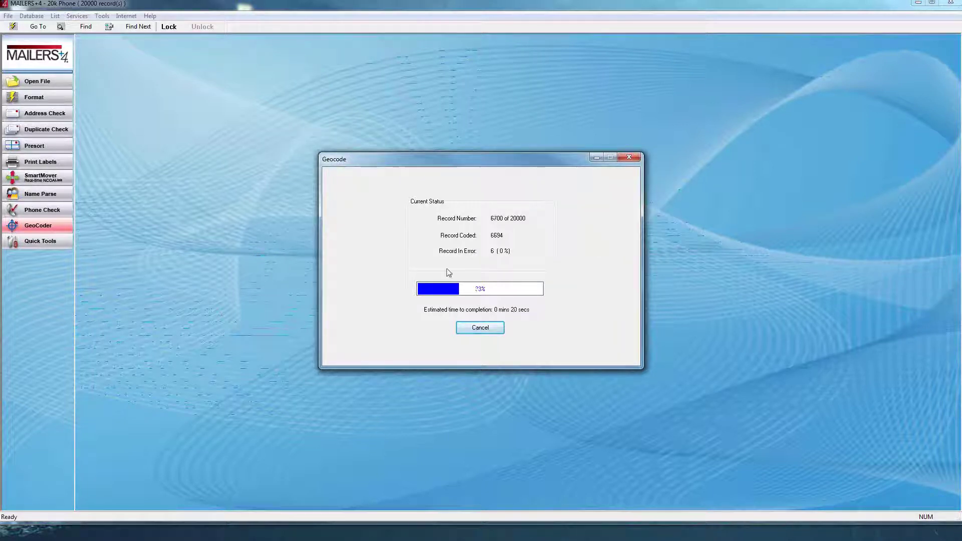
- Abort the geocoding partway, then scroll to the new fields and widen the RESULTS column
left_click(489, 331)
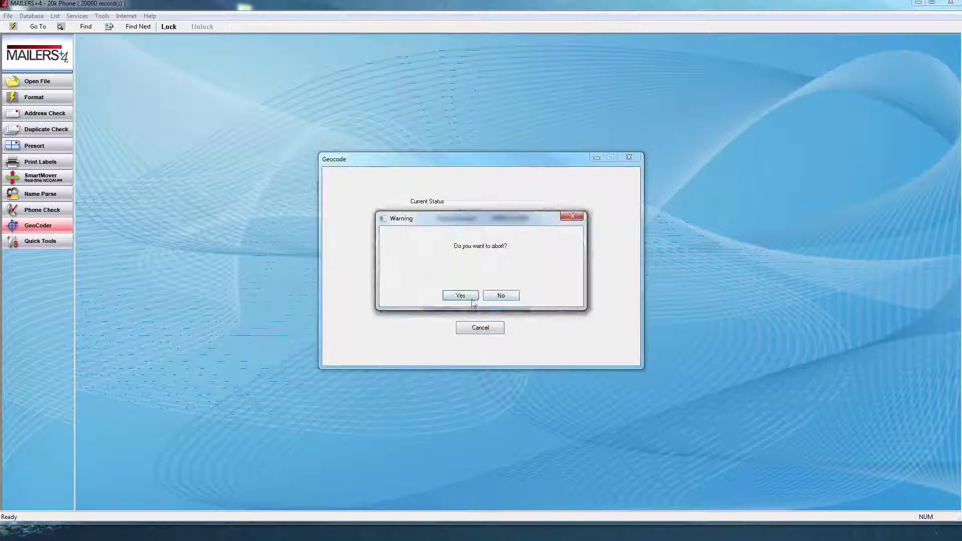
left_click(461, 297)
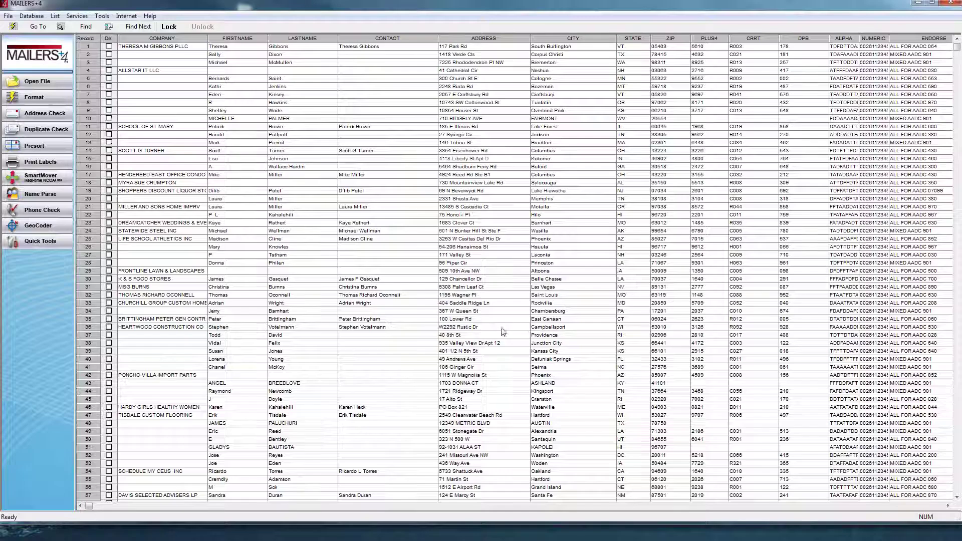
left_click(849, 506)
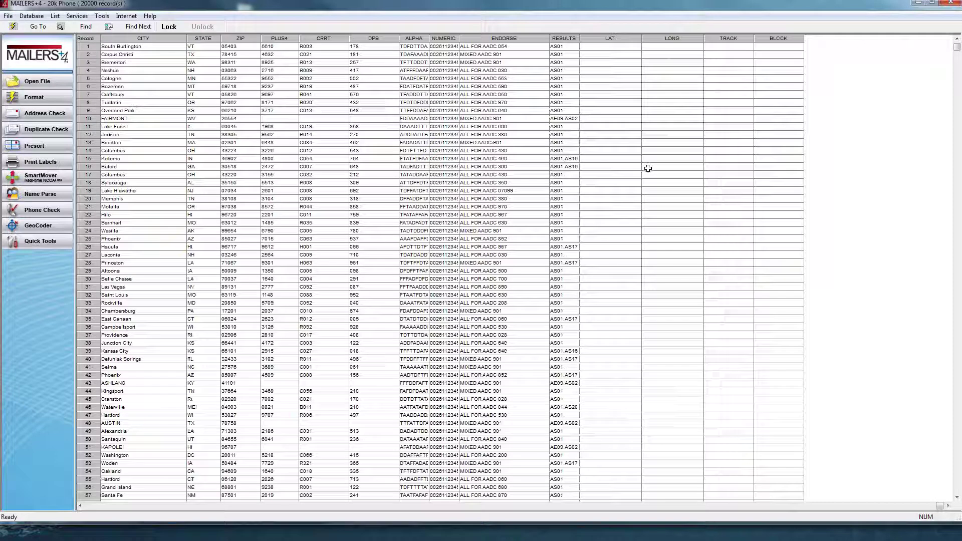
left_click_drag(580, 38, 594, 38)
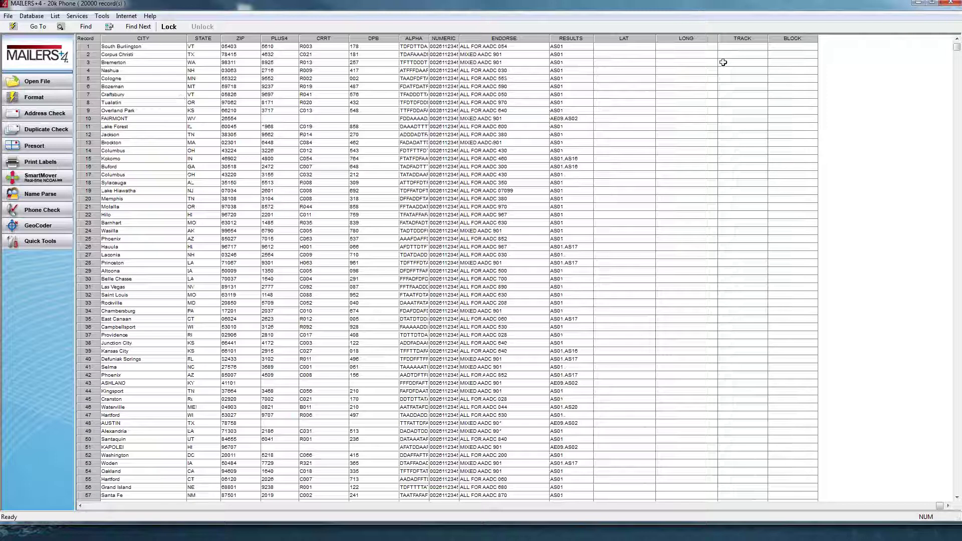
- Map LAT, LONG, TRACK and BLOCK to Latitude, Longitude, Census Tract and Block geocode outputs
left_click(753, 87)
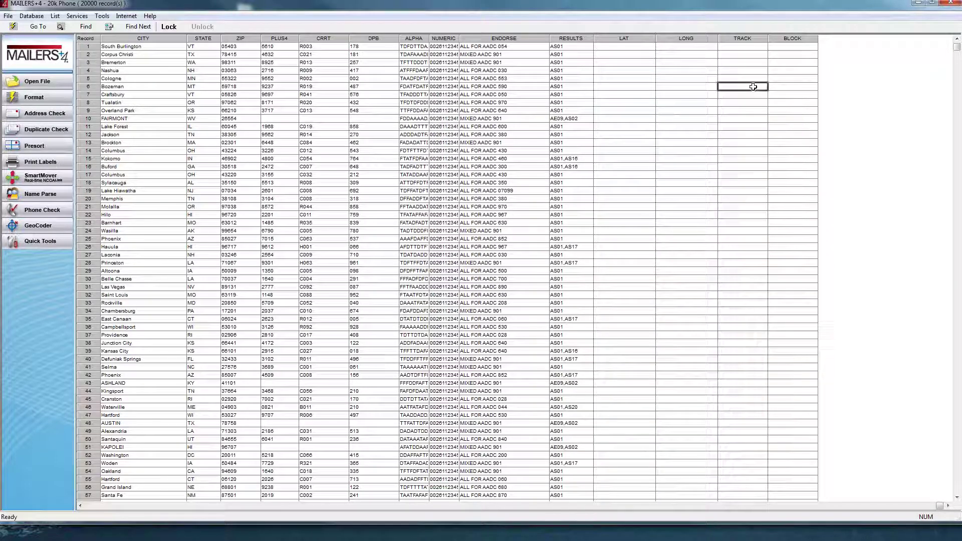
left_click(35, 97)
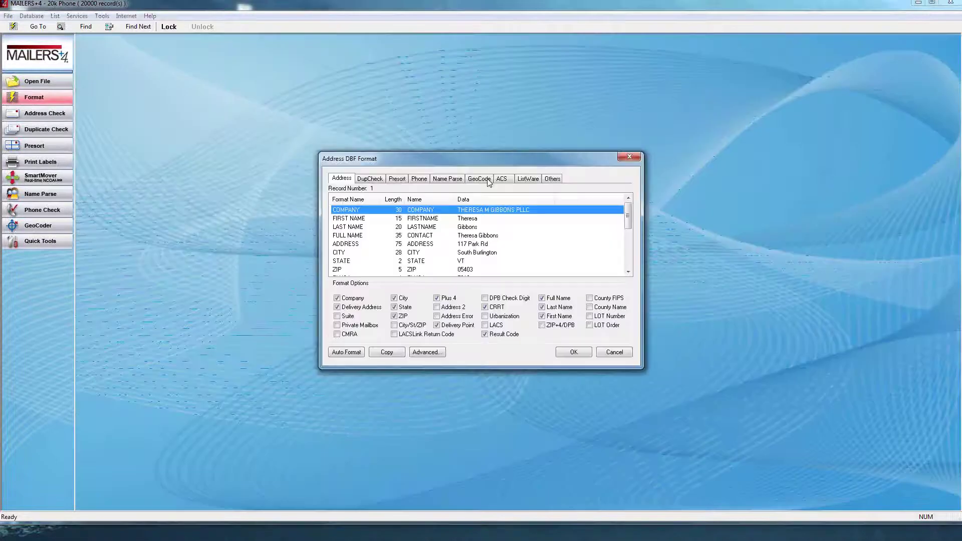
left_click(479, 179)
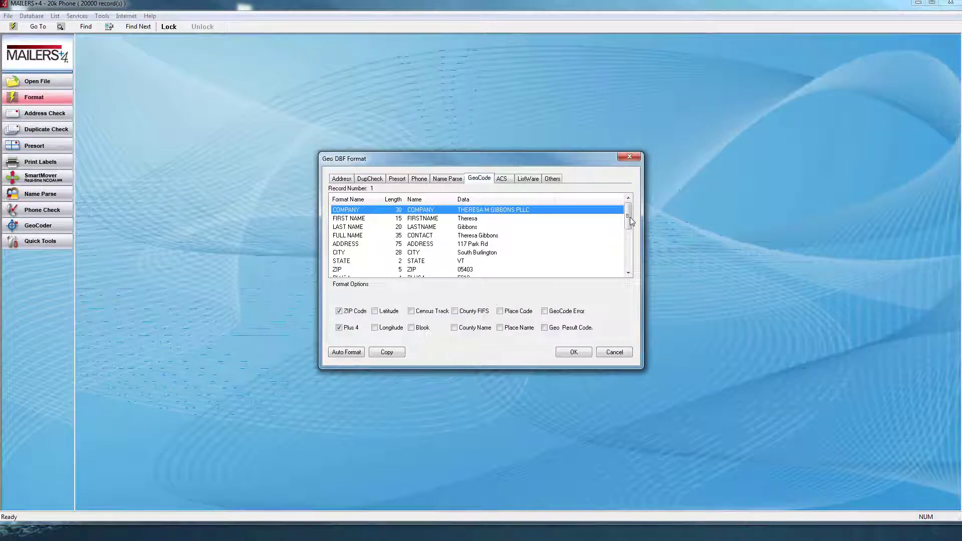
scroll(433, 260, "down", 4)
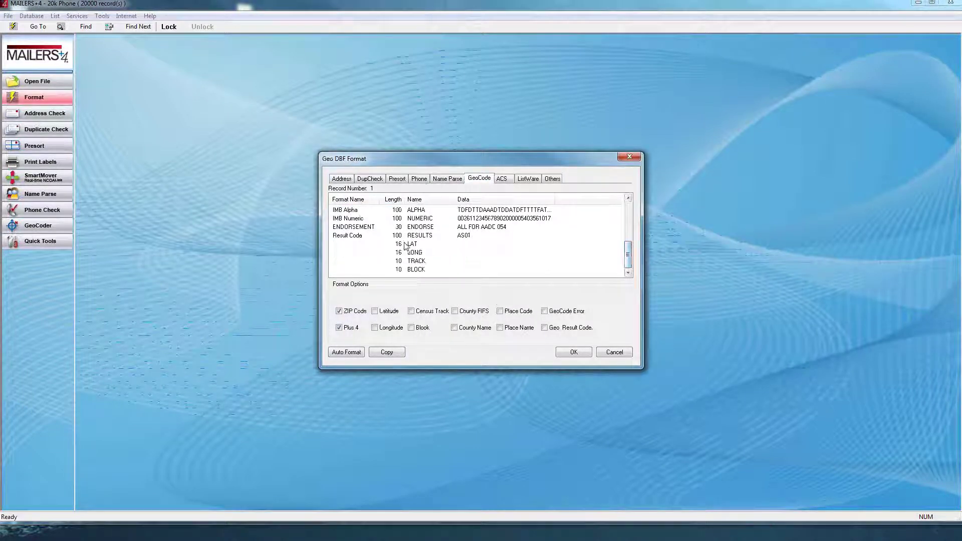
left_click(406, 245)
left_click(376, 311)
left_click(375, 328)
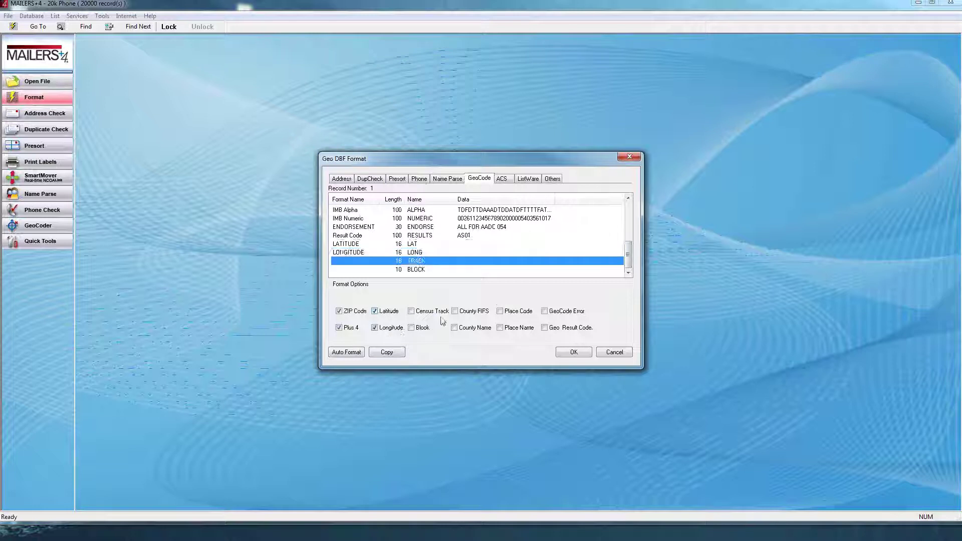
left_click(437, 316)
left_click(422, 329)
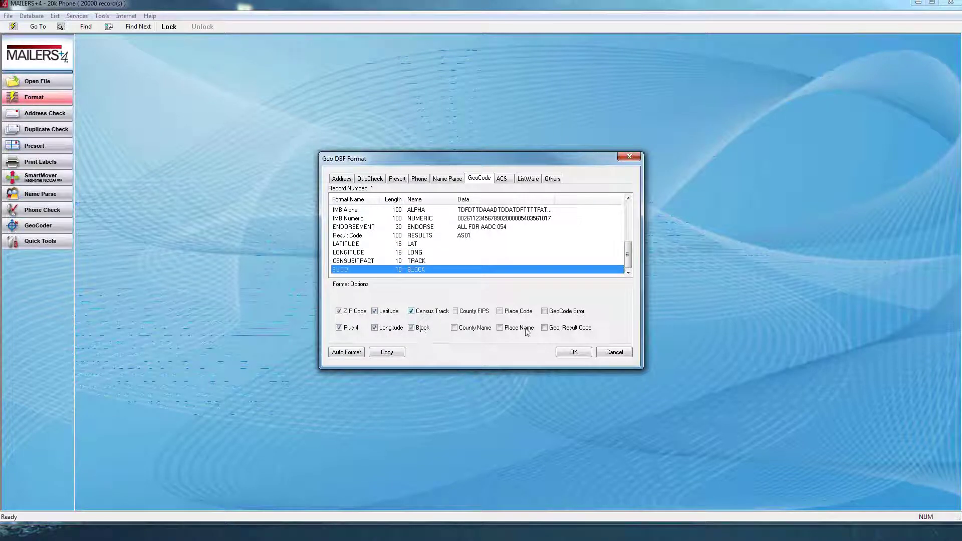
left_click(573, 353)
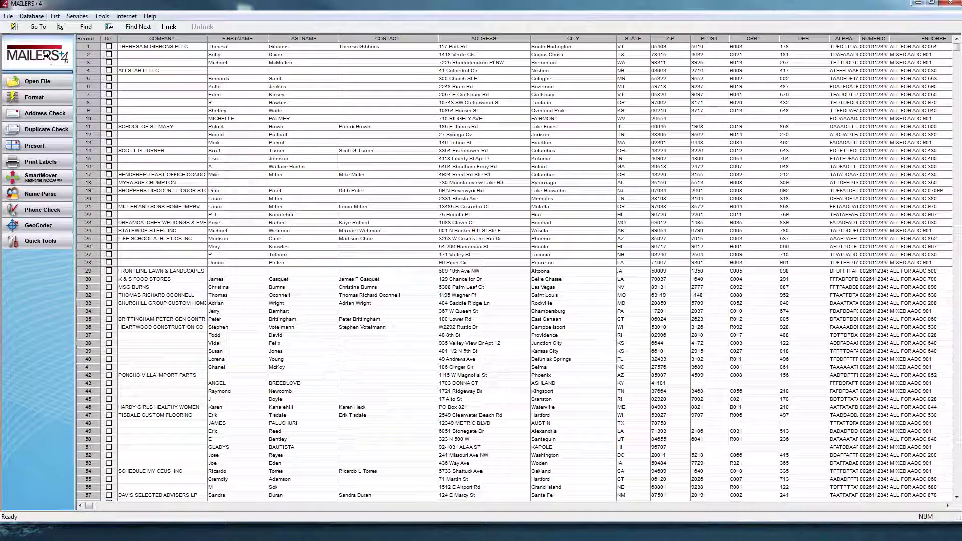
- Run the geocoder, abort it after a few thousand records, and view the LAT/LONG columns
left_click(40, 225)
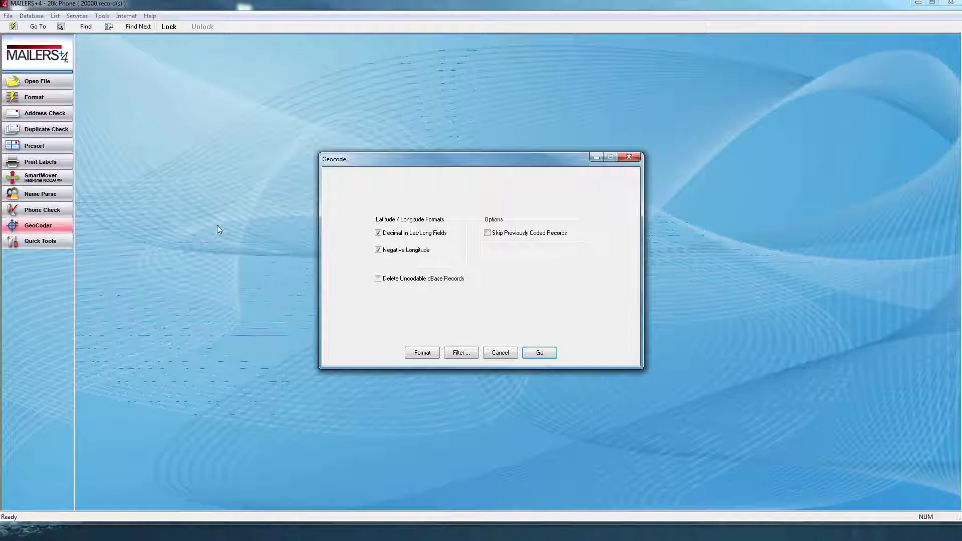
left_click(539, 353)
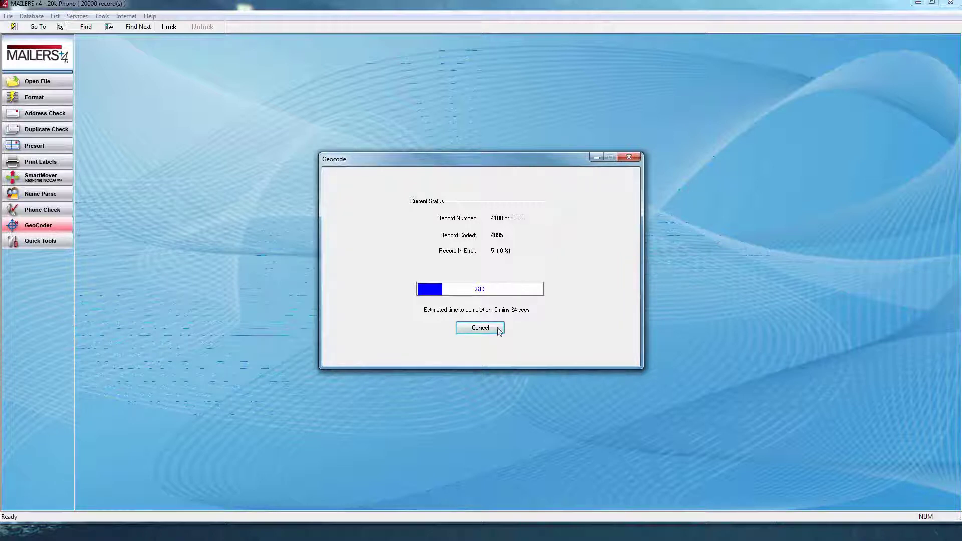
left_click(480, 329)
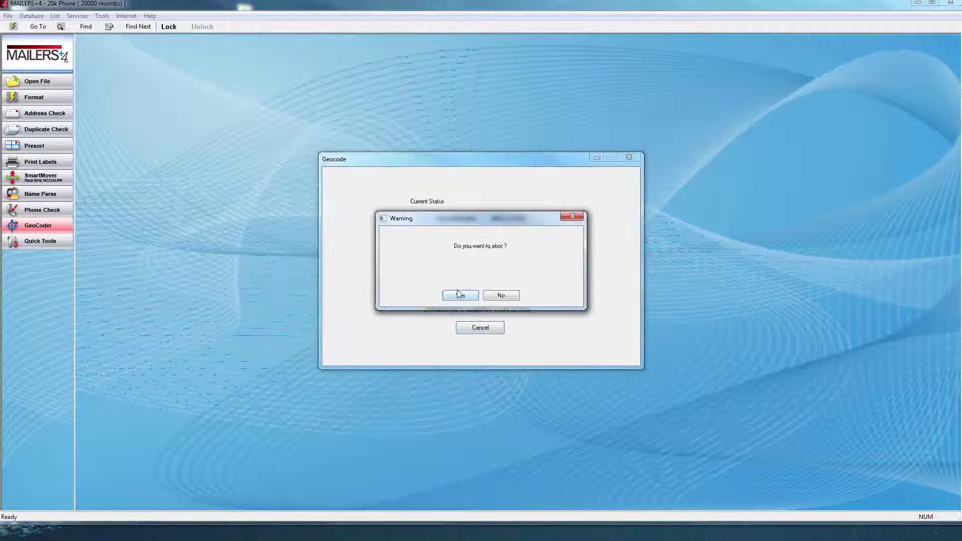
left_click(458, 295)
left_click(862, 507)
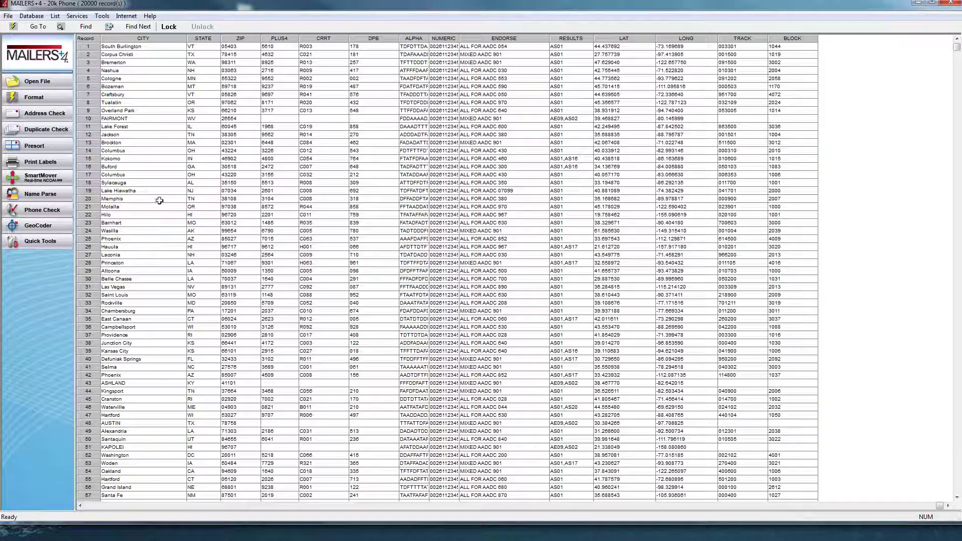
- Run a Records in Radius query around ZIP 92, then find the radius covering 10 records
left_click(49, 242)
left_click(491, 274)
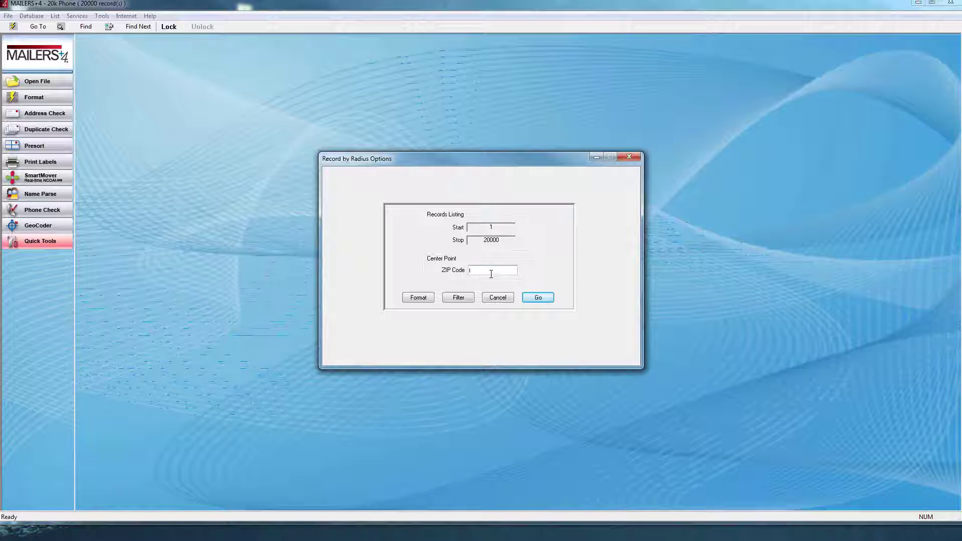
type("92688")
left_click(545, 299)
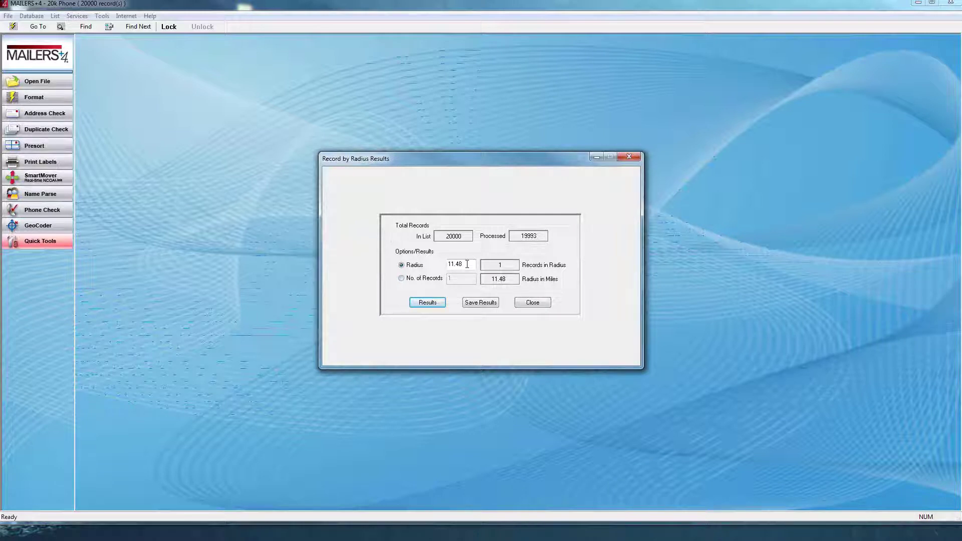
left_click(410, 278)
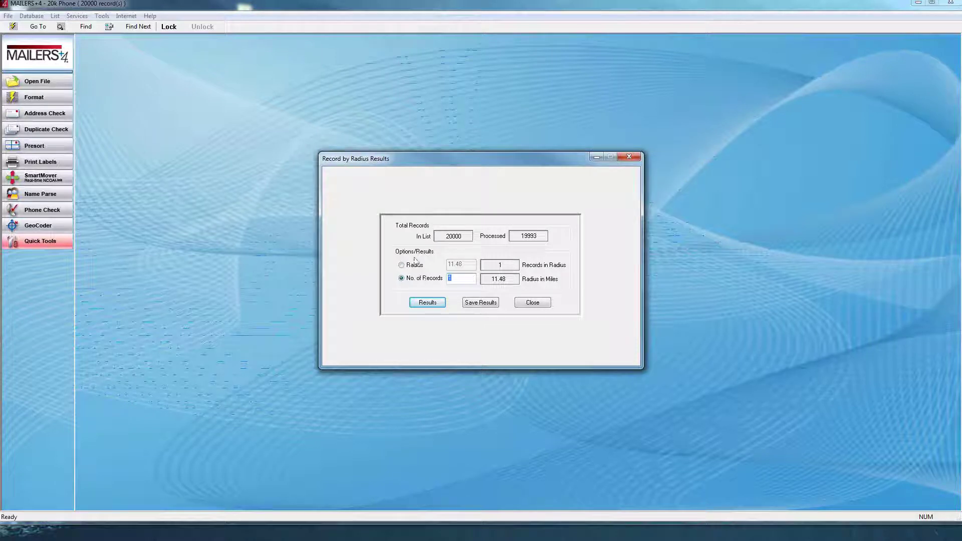
type("1000")
key("Return")
- Count the records within a 500-mile radius, then bring up the Tally options
left_click(412, 266)
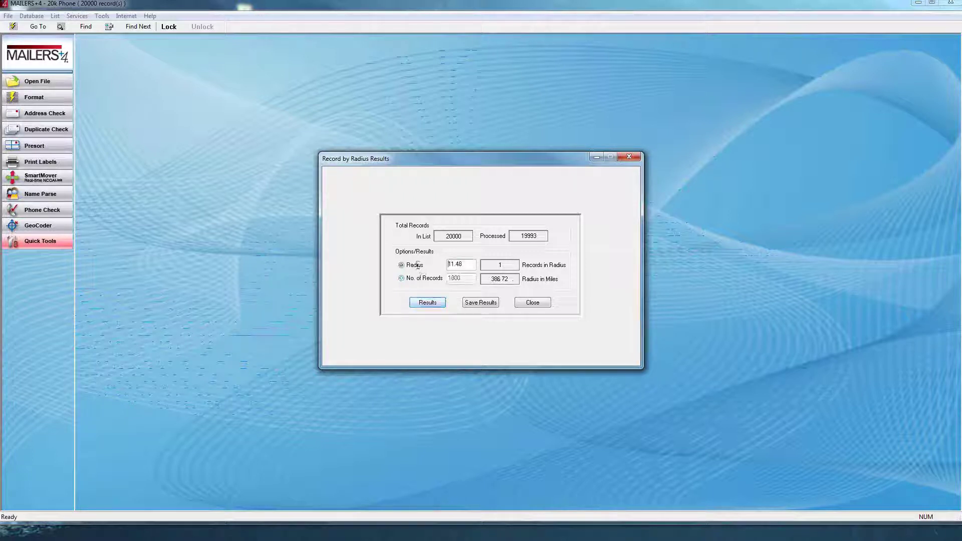
key("Tab")
type("50")
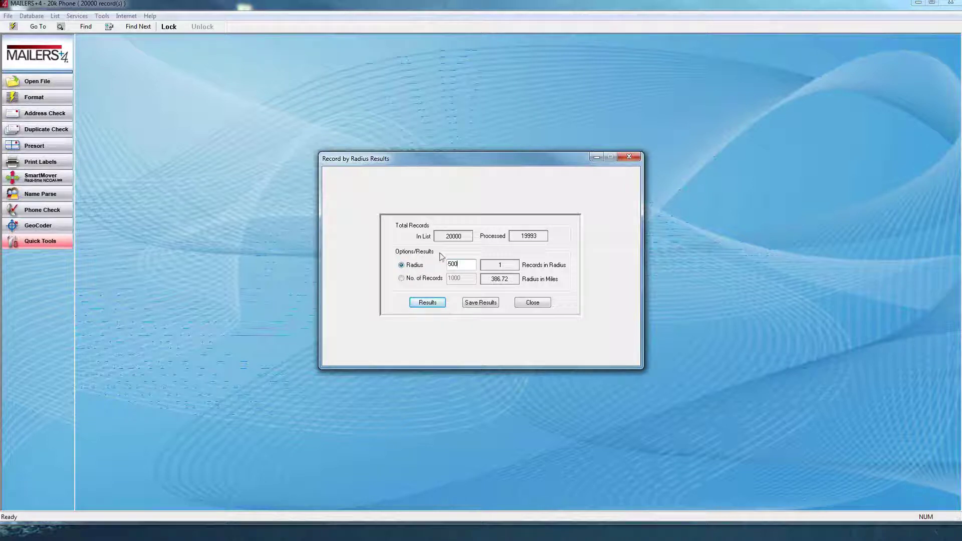
type("0")
key("Return")
left_click(532, 303)
left_click(444, 253)
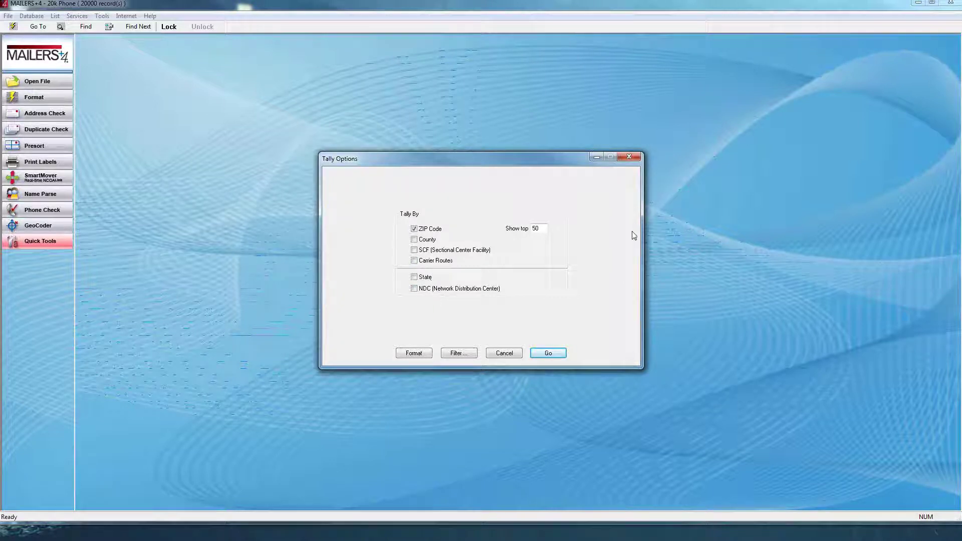
- Cancel the tally, close Quick Tools, and launch SmartMover in ListWare
left_click(502, 356)
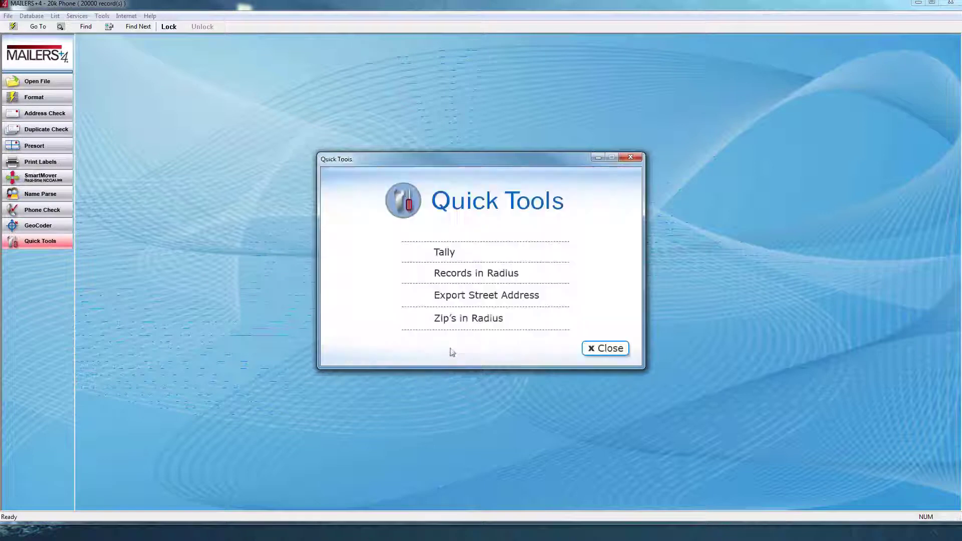
left_click(621, 352)
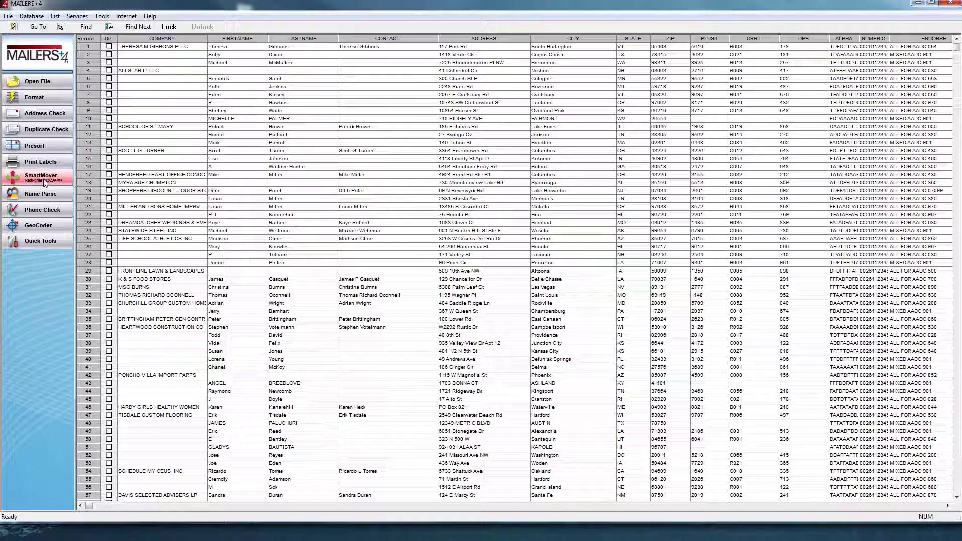
left_click(44, 181)
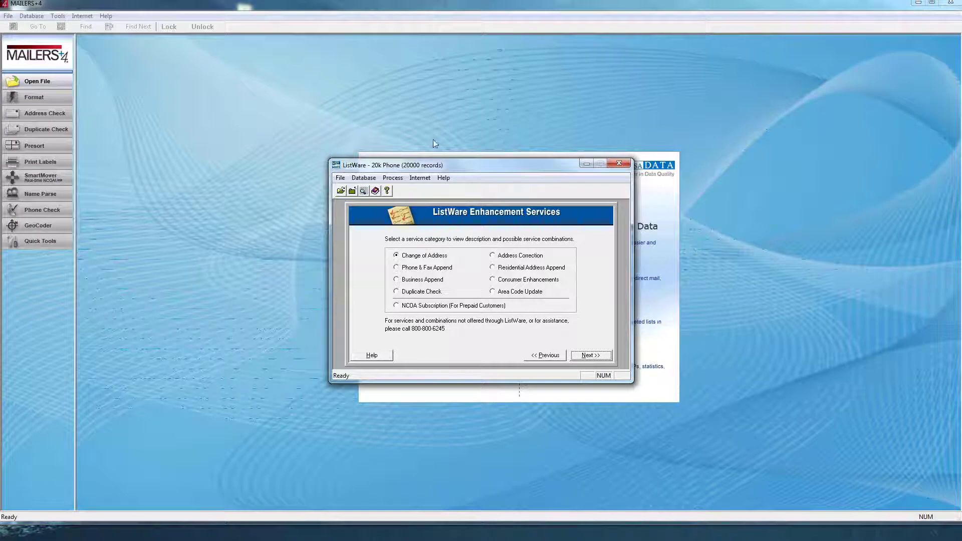
- Pick NCOA Subscription, then close ListWare and MAILERS+4, returning to the SampleFiles folder
left_click(435, 308)
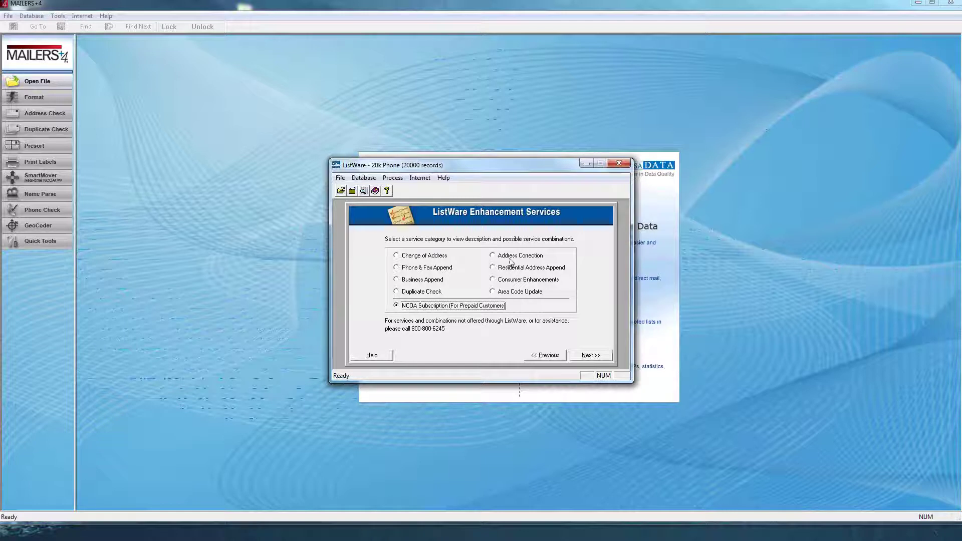
left_click(621, 164)
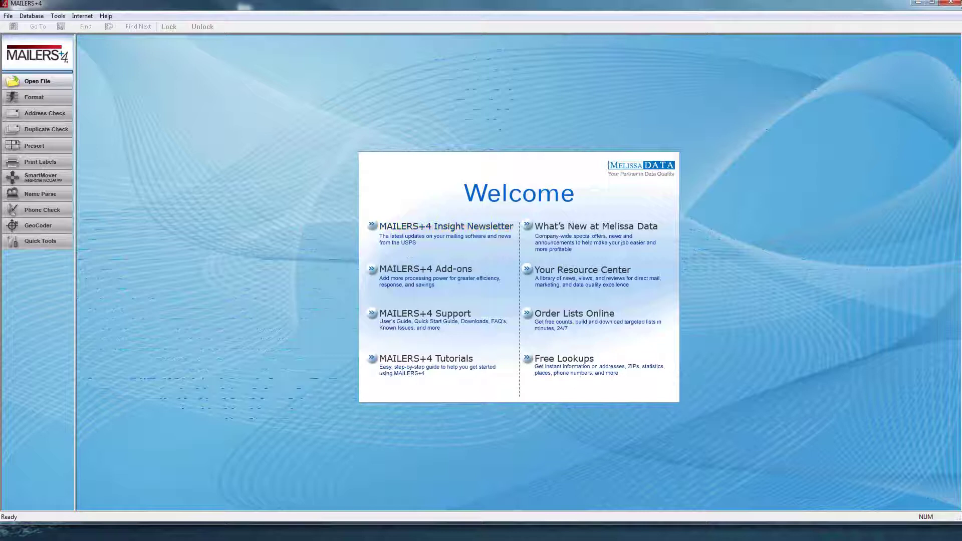
left_click(950, 3)
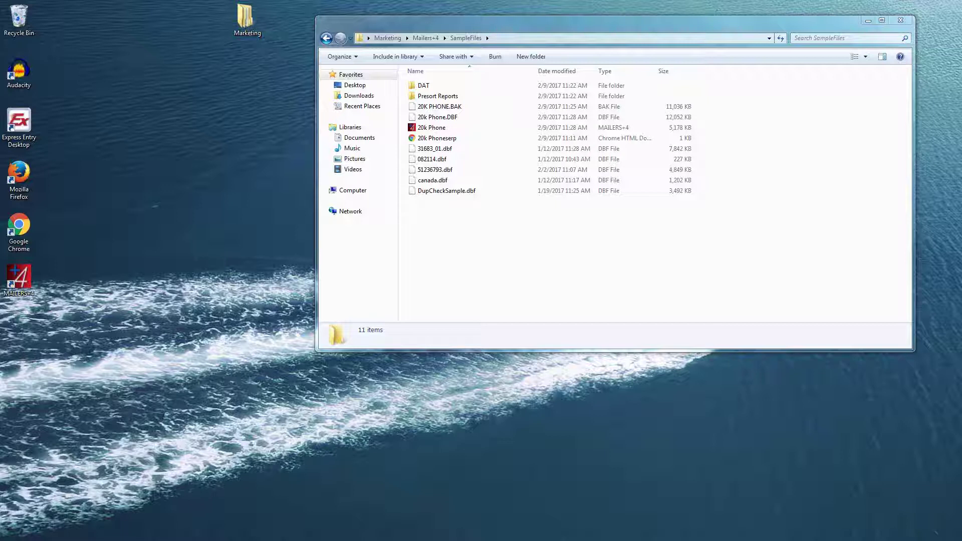
key("alt+Tab")
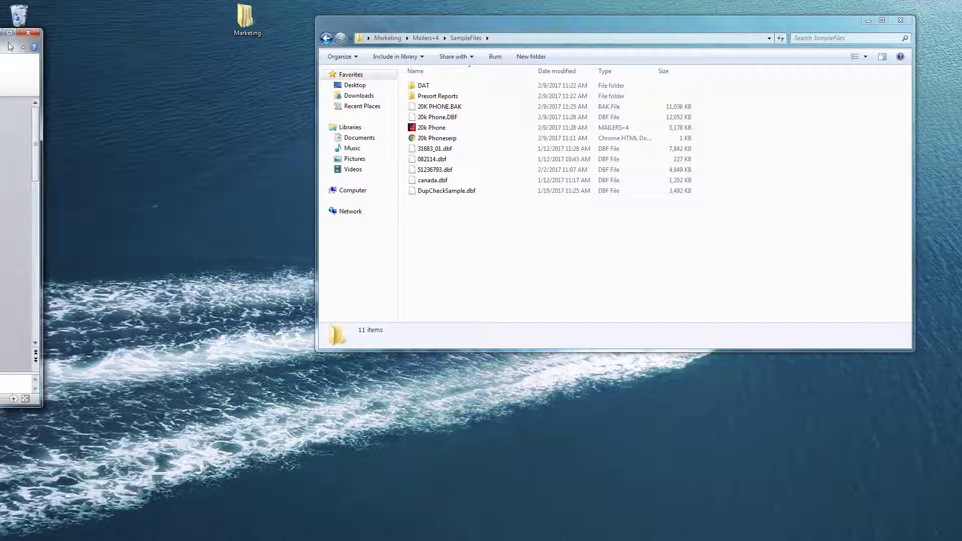
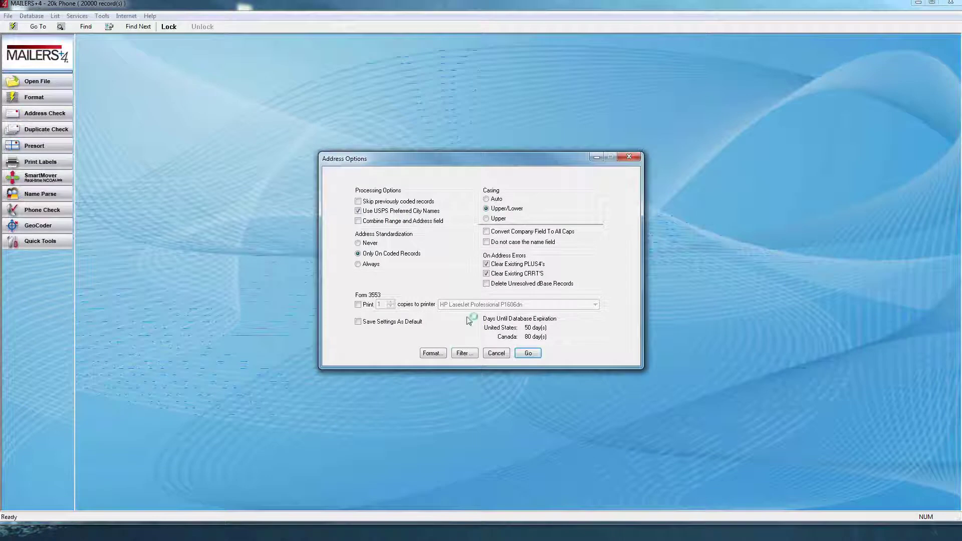
- Run the address check with Upper/Lower casing and Only On Coded Records, accepting the Canadian Postal Code warning
left_click(535, 353)
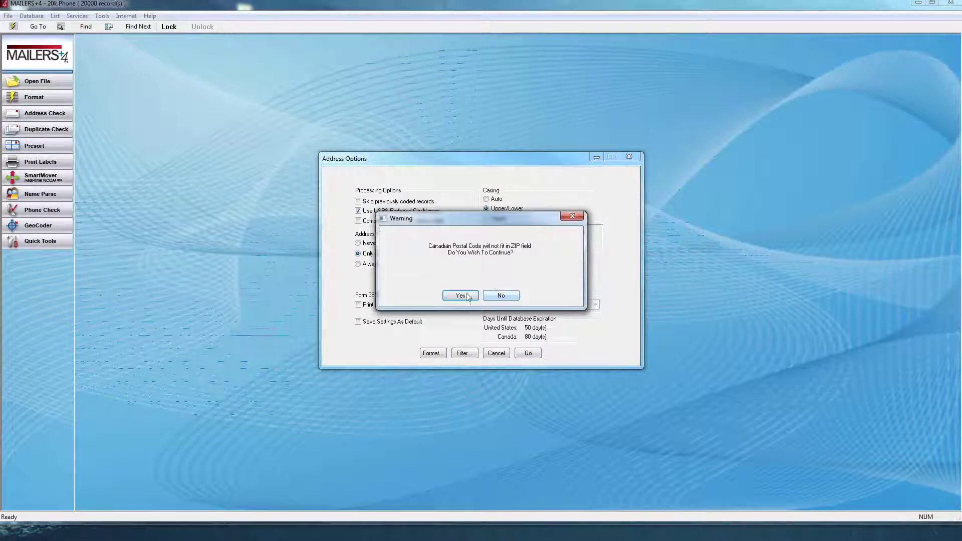
left_click(461, 295)
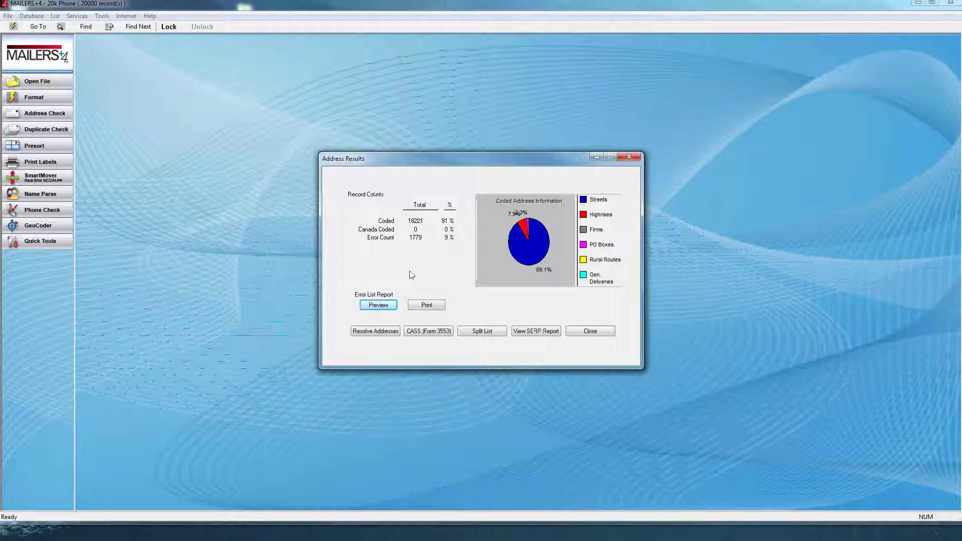
- Open the address-error list, edit record 184's address and bring up its correction form
left_click(368, 331)
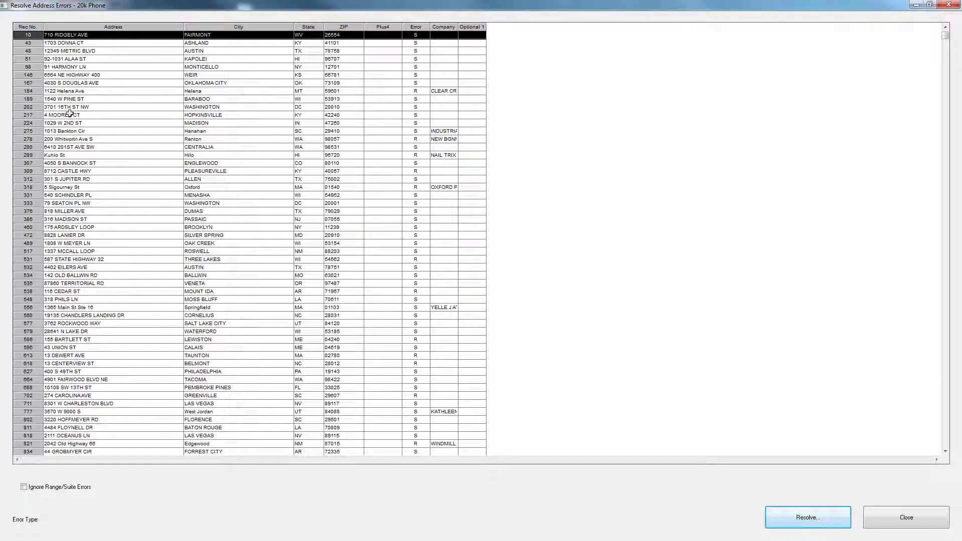
left_click(75, 90)
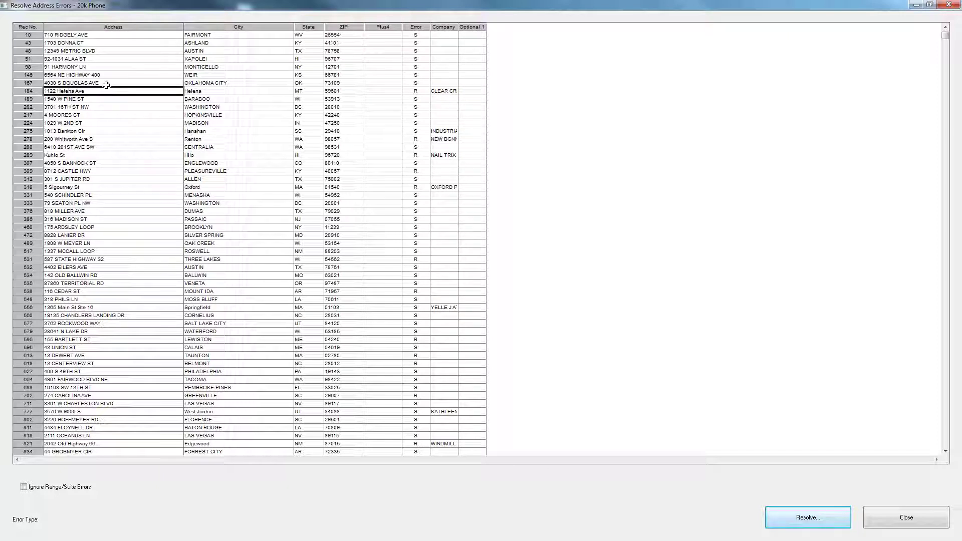
type("kkkkkk")
left_click(825, 512)
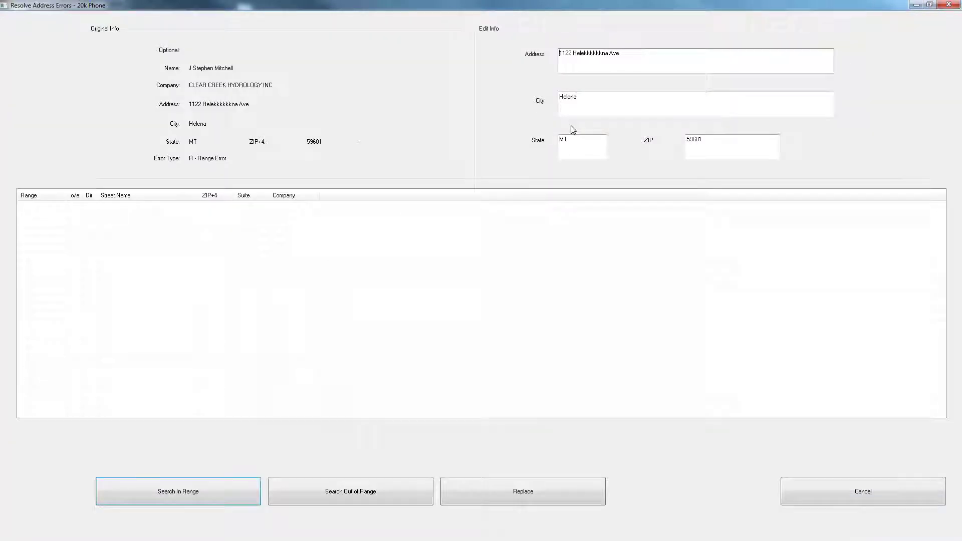
left_click(196, 492)
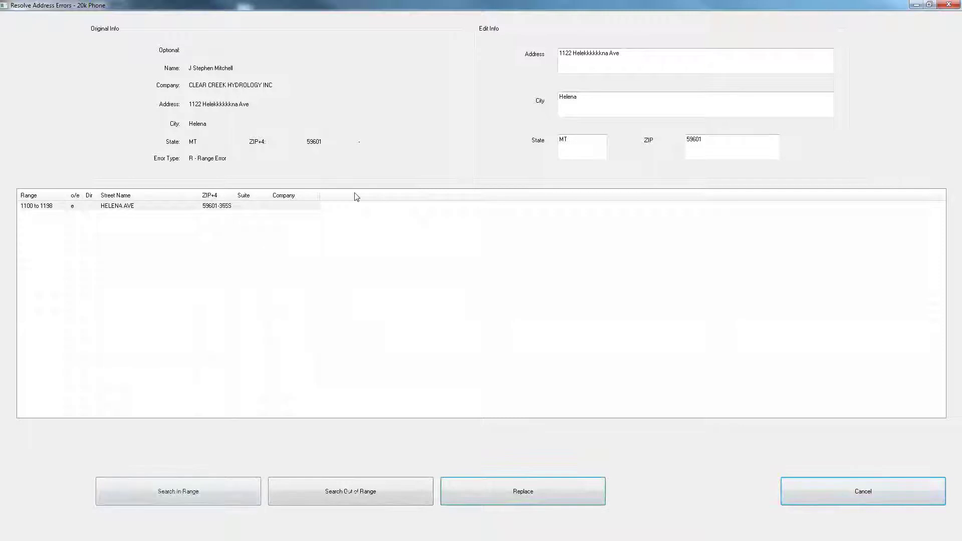
left_click(351, 490)
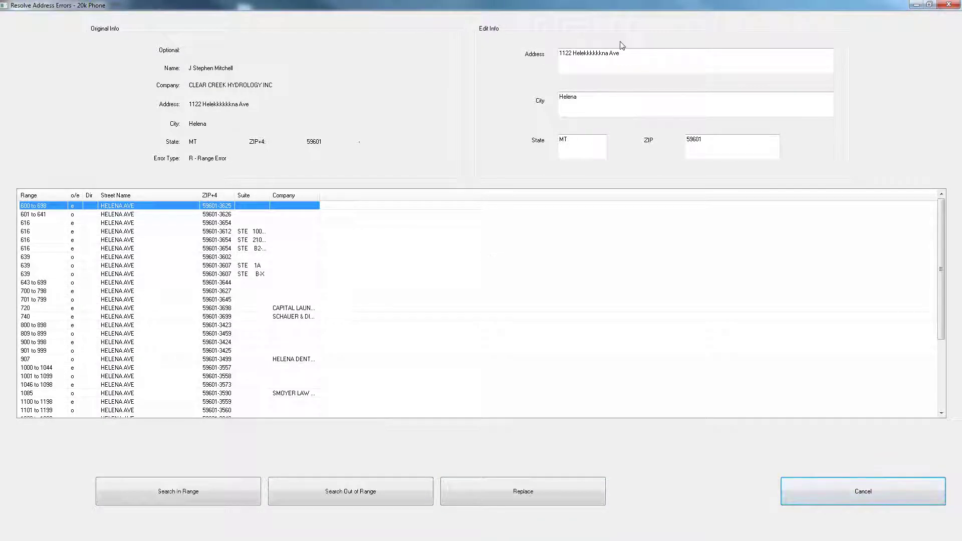
left_click(196, 492)
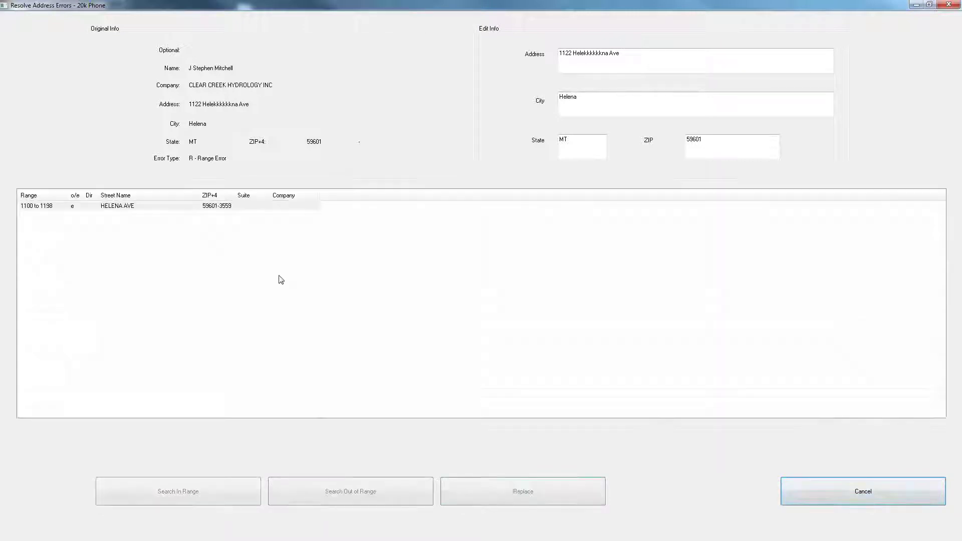
double_click(144, 209)
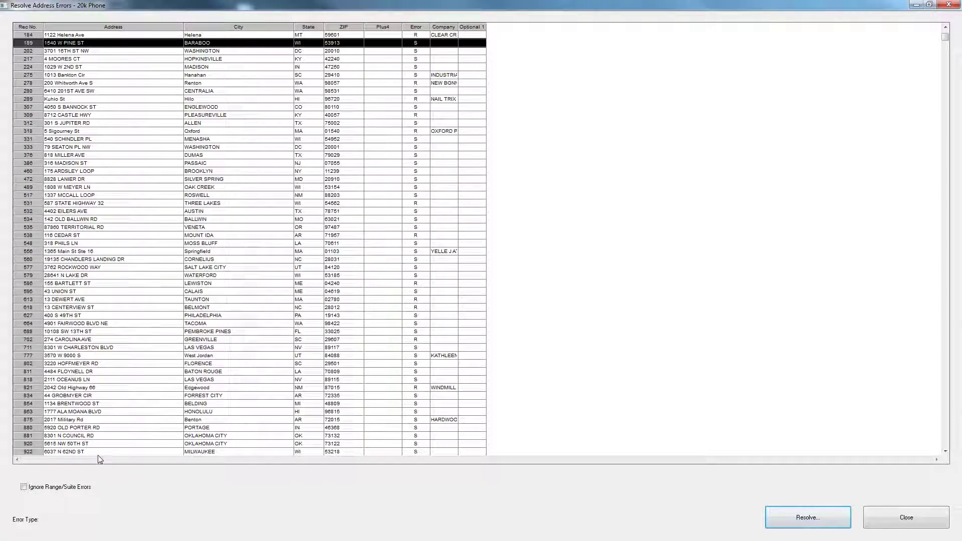
left_click(79, 491)
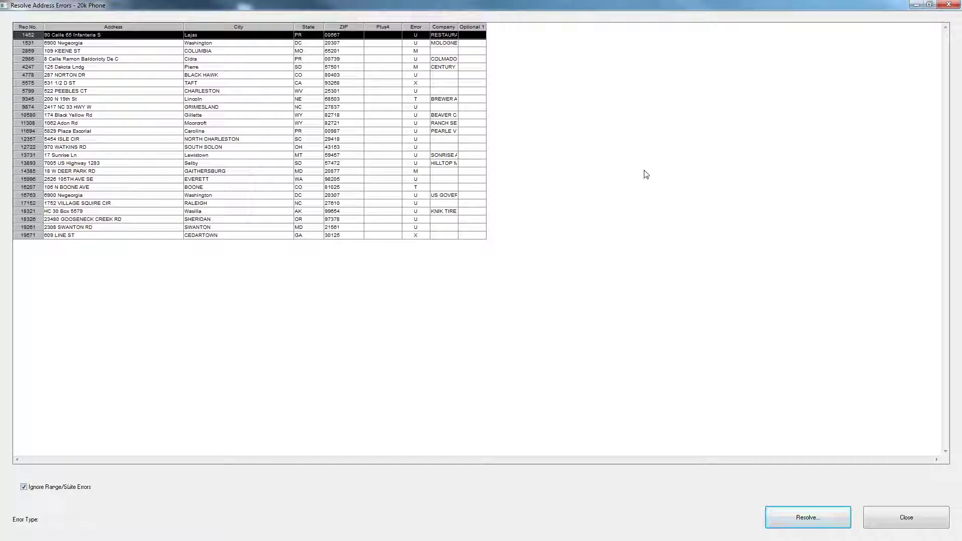
left_click(120, 44)
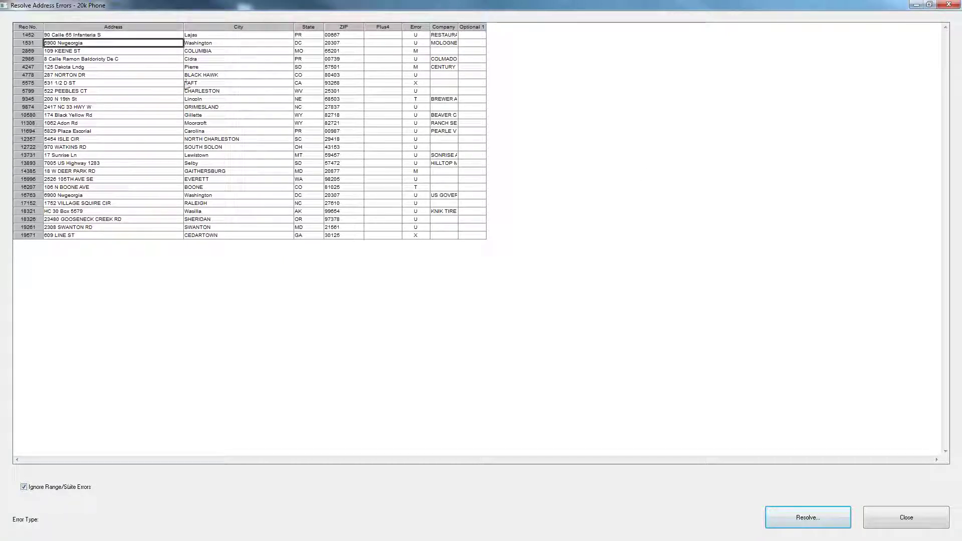
left_click(792, 516)
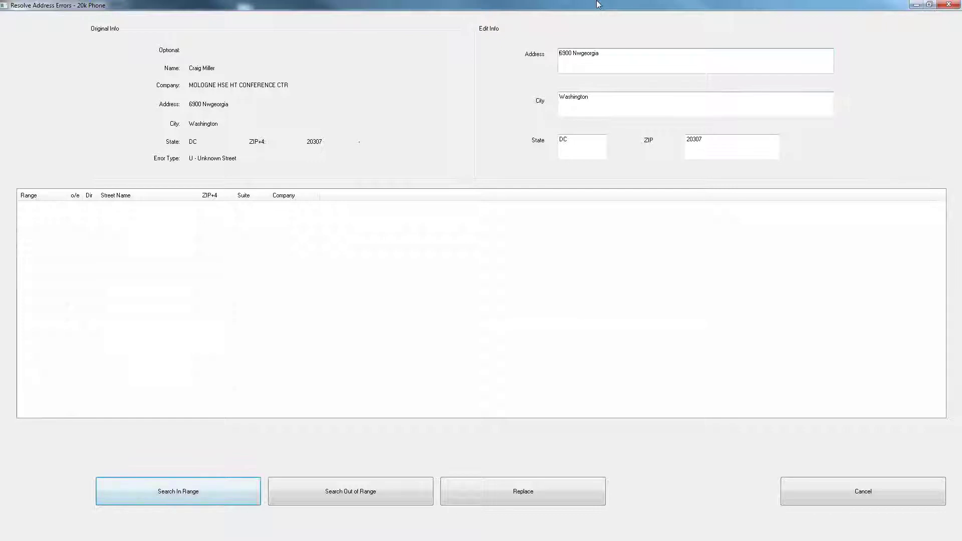
left_click(205, 494)
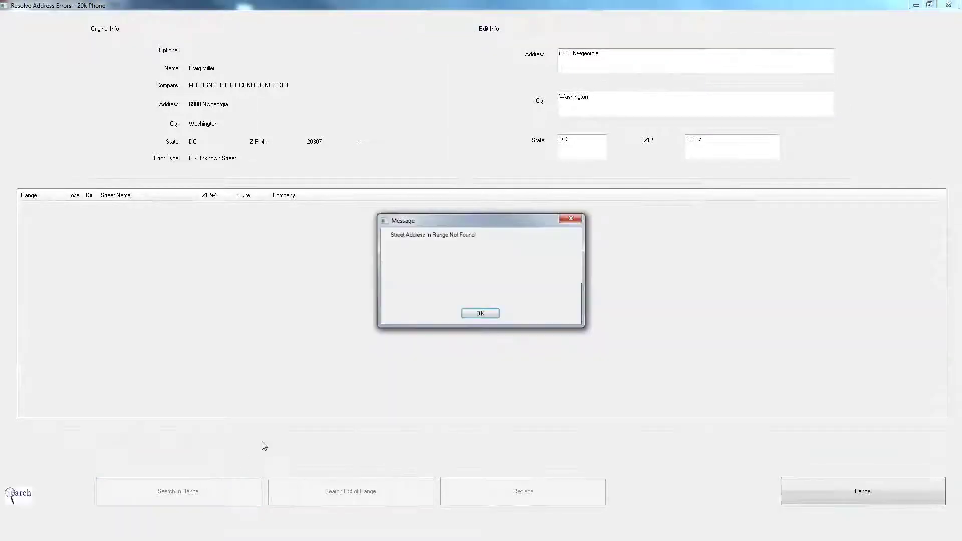
left_click(484, 318)
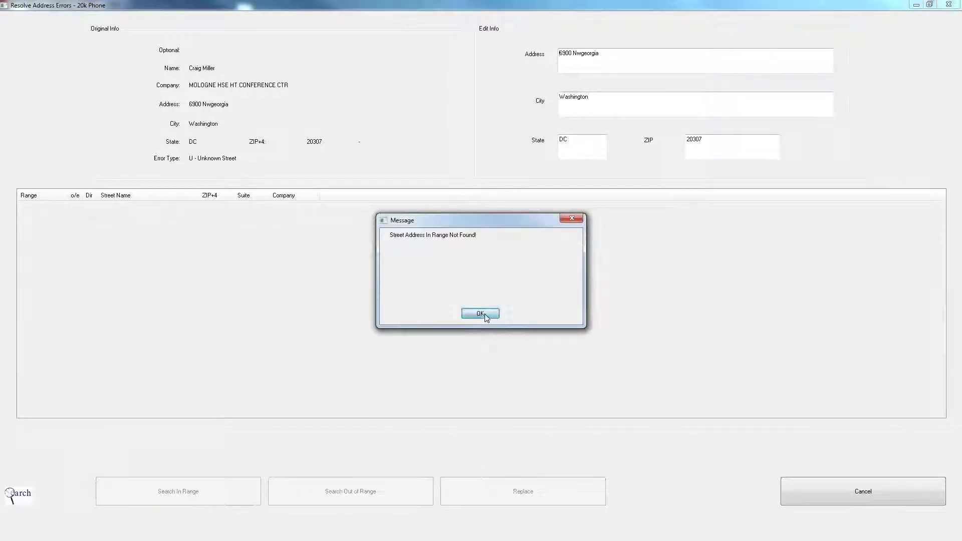
left_click(341, 489)
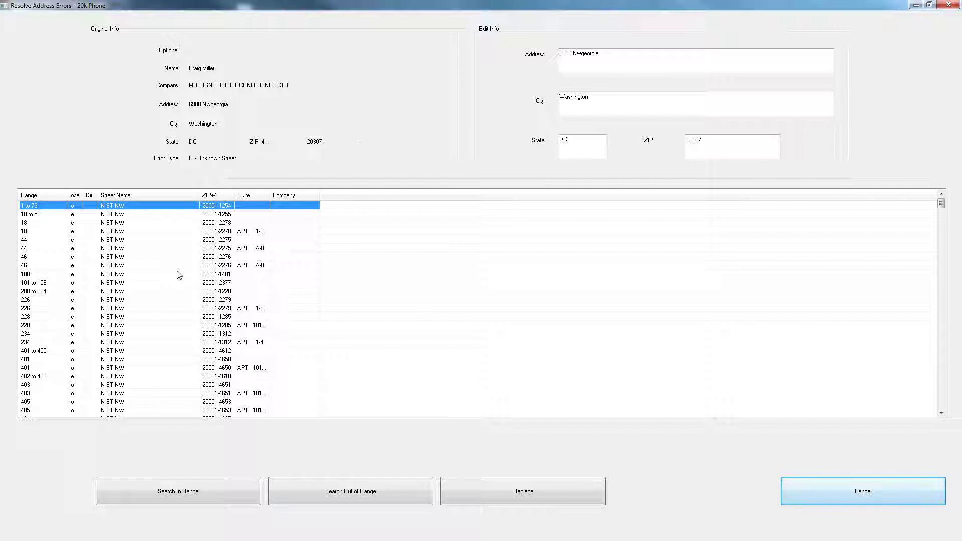
left_click(580, 55)
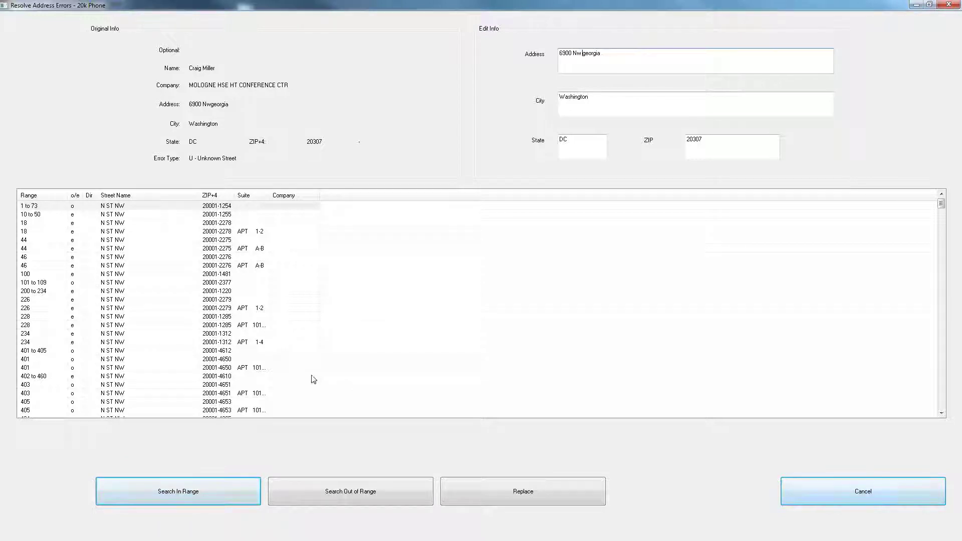
left_click(173, 492)
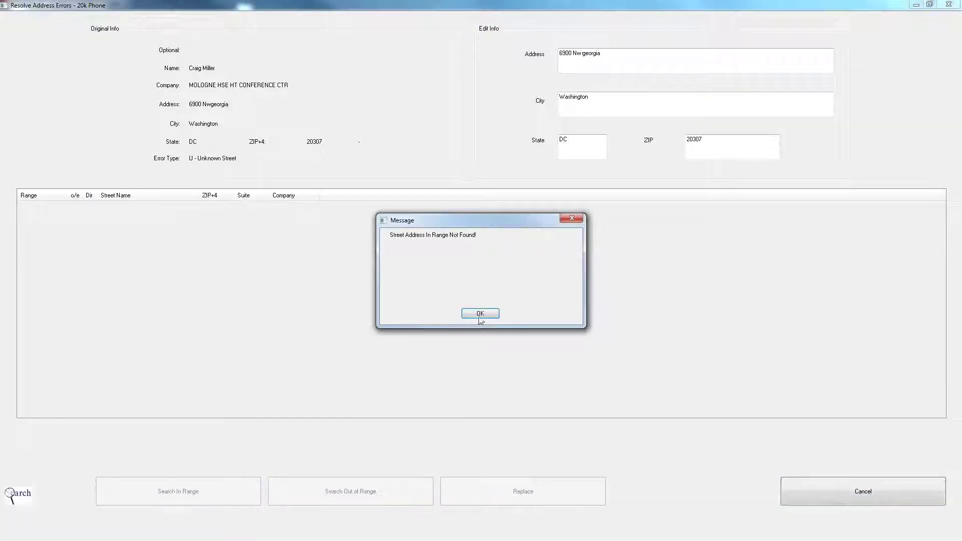
left_click(480, 315)
left_click(362, 493)
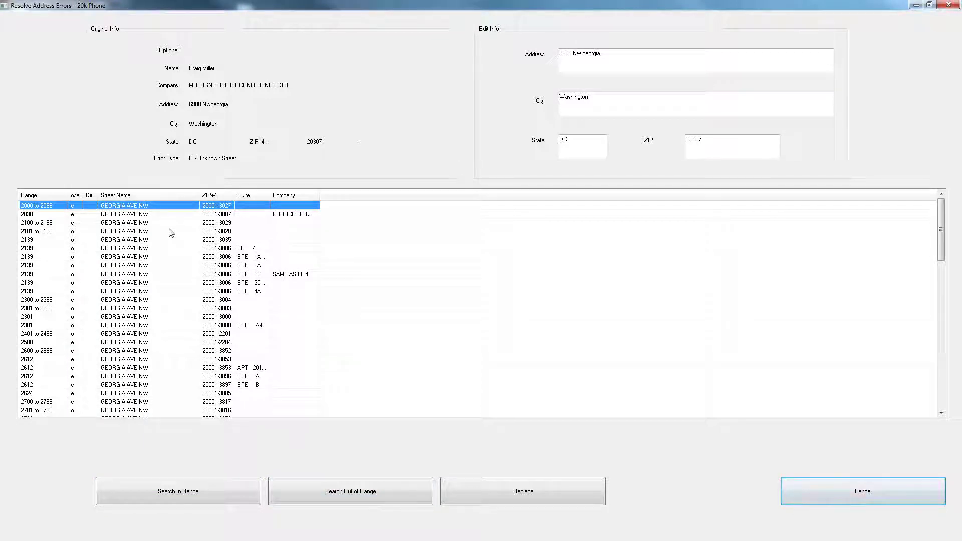
scroll(127, 322, "down", 7)
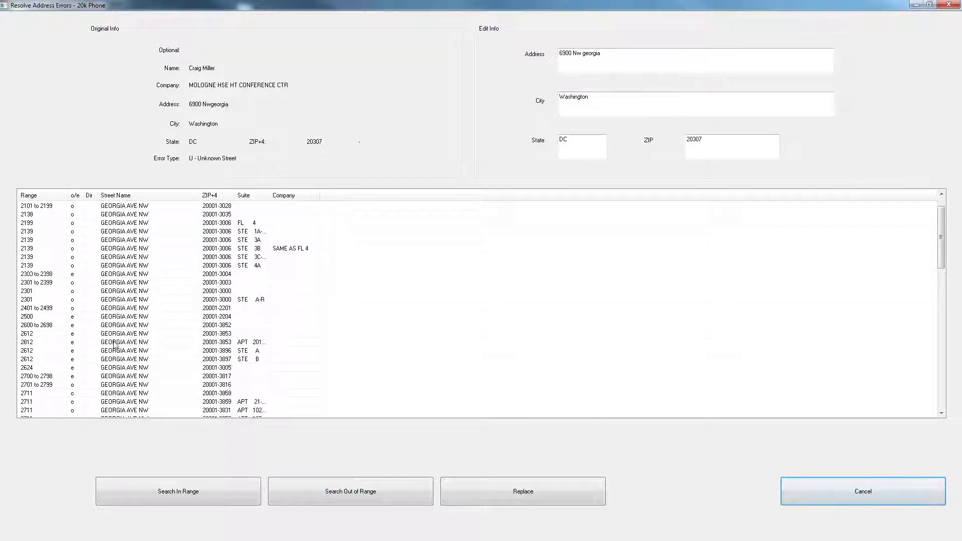
scroll(128, 322, "down", 4)
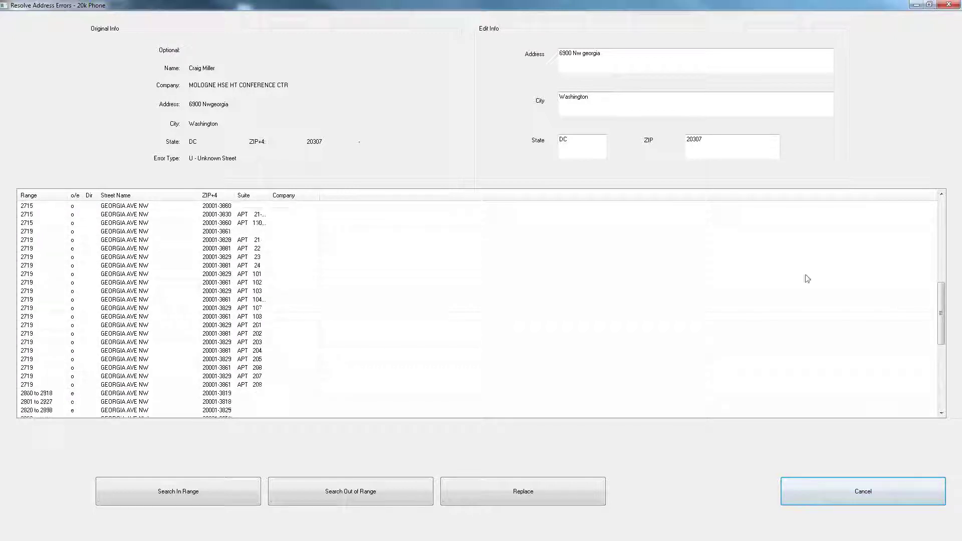
scroll(885, 310, "down", 3)
scroll(741, 345, "down", 5)
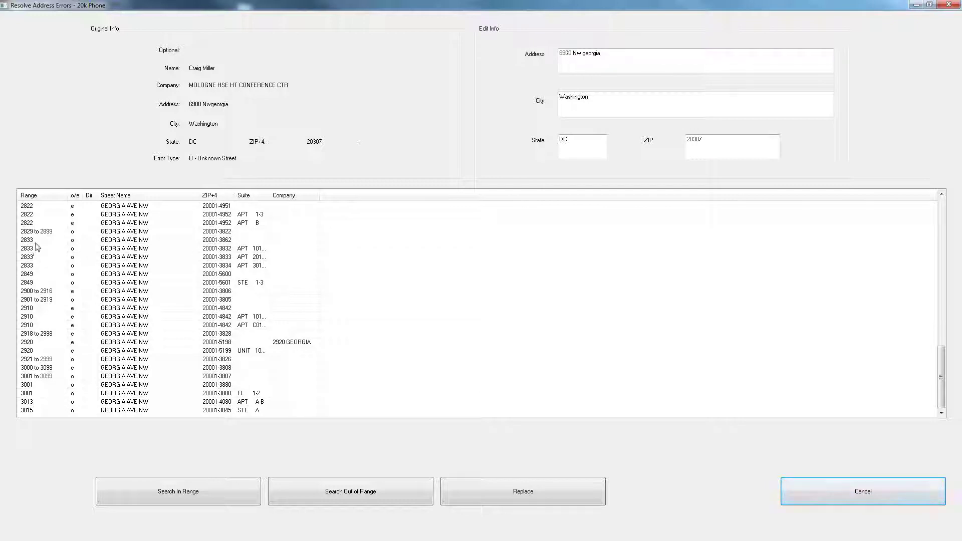
left_click(37, 243)
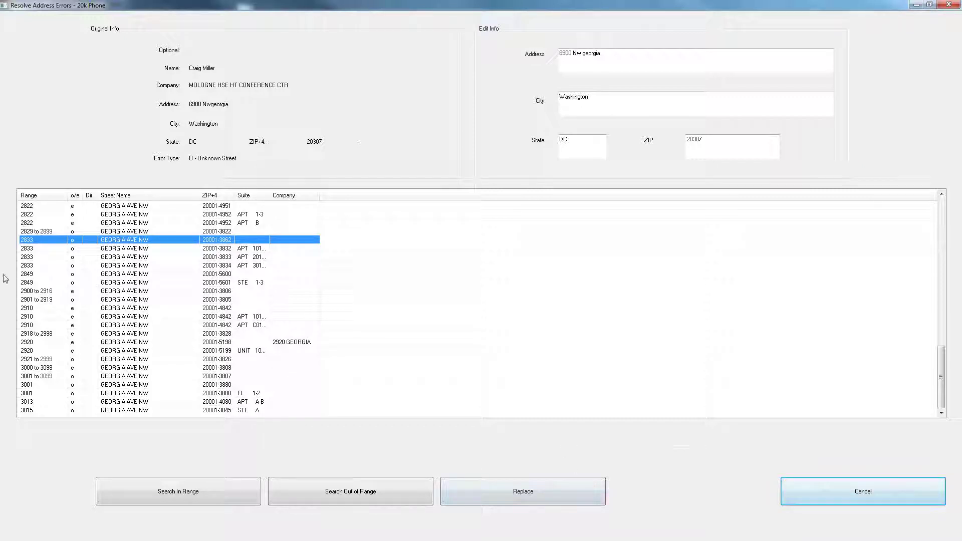
left_click(514, 498)
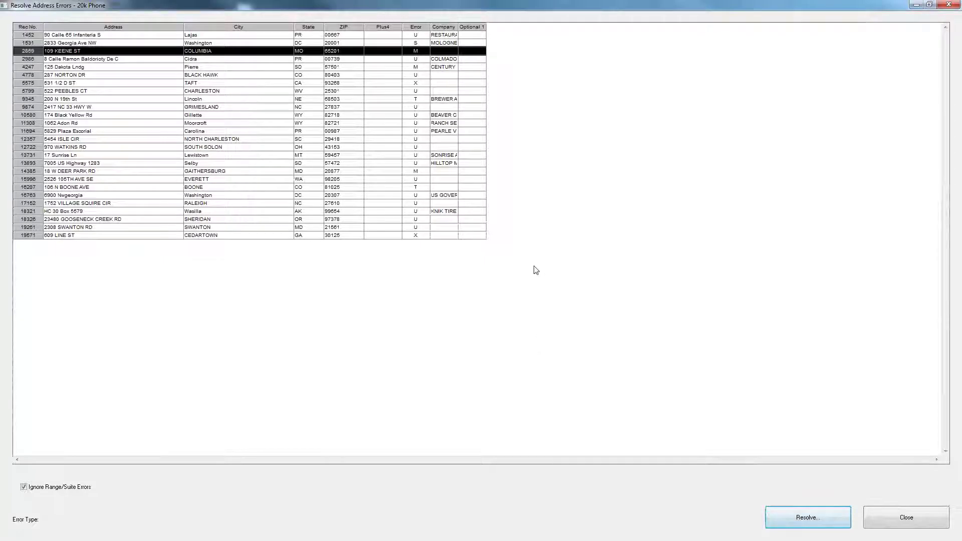
left_click(395, 91)
left_click(139, 51)
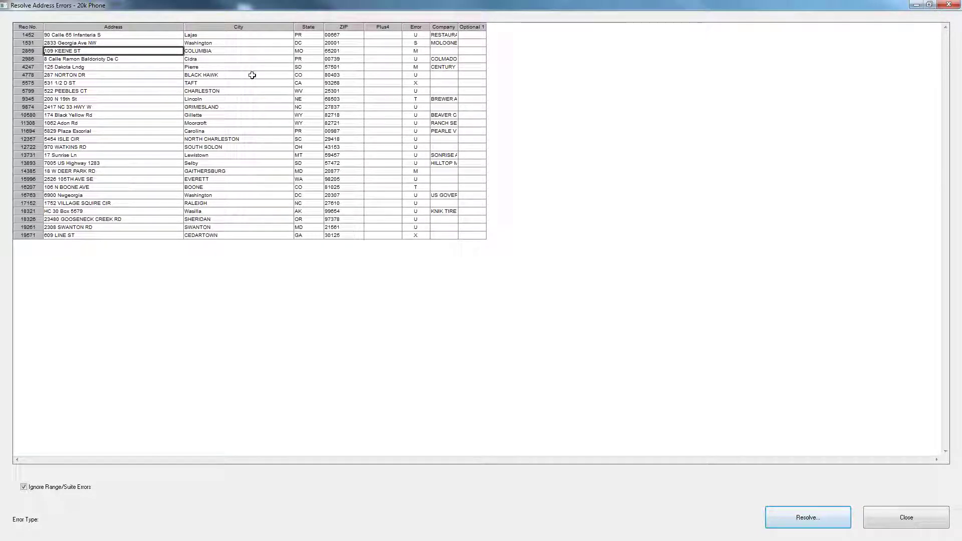
left_click(30, 52)
left_click(88, 51)
left_click(805, 520)
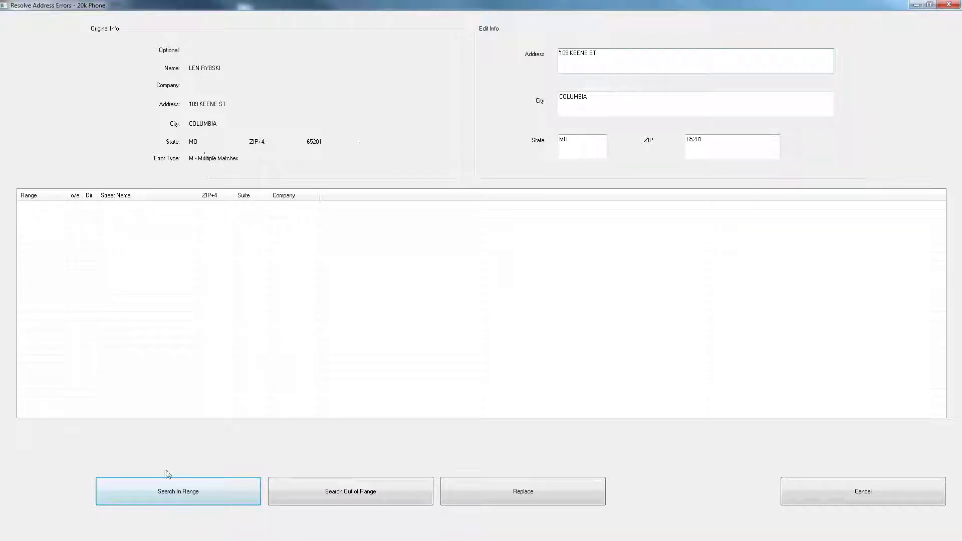
left_click(185, 500)
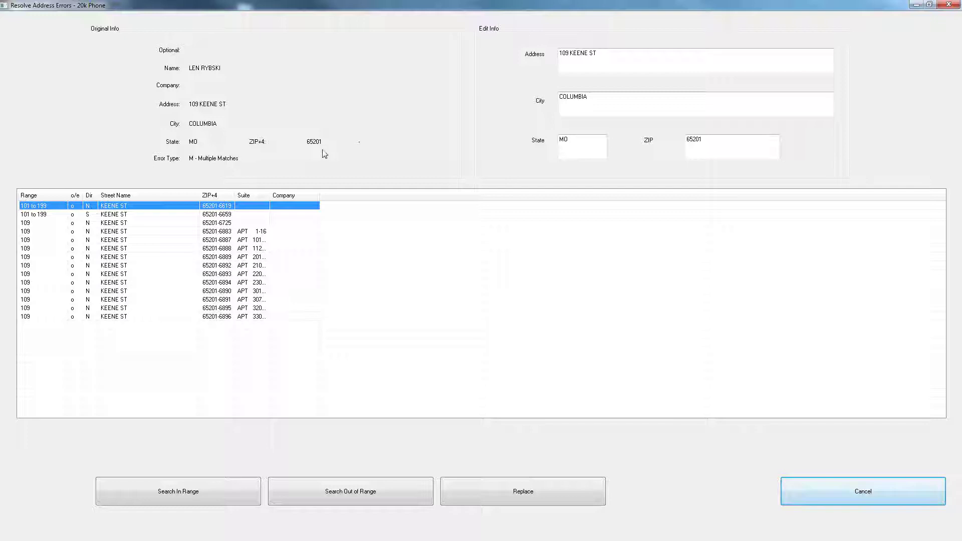
left_click(570, 55)
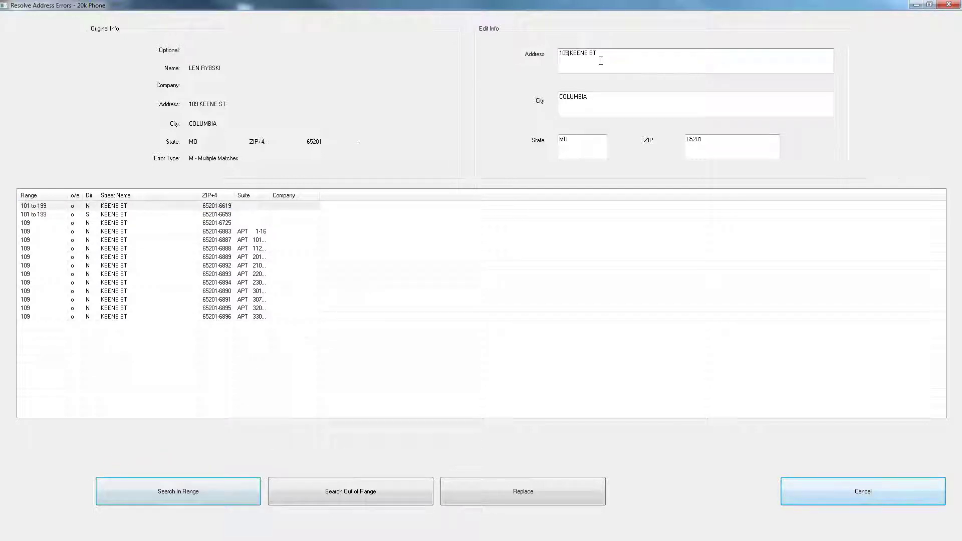
type("N")
left_click(540, 491)
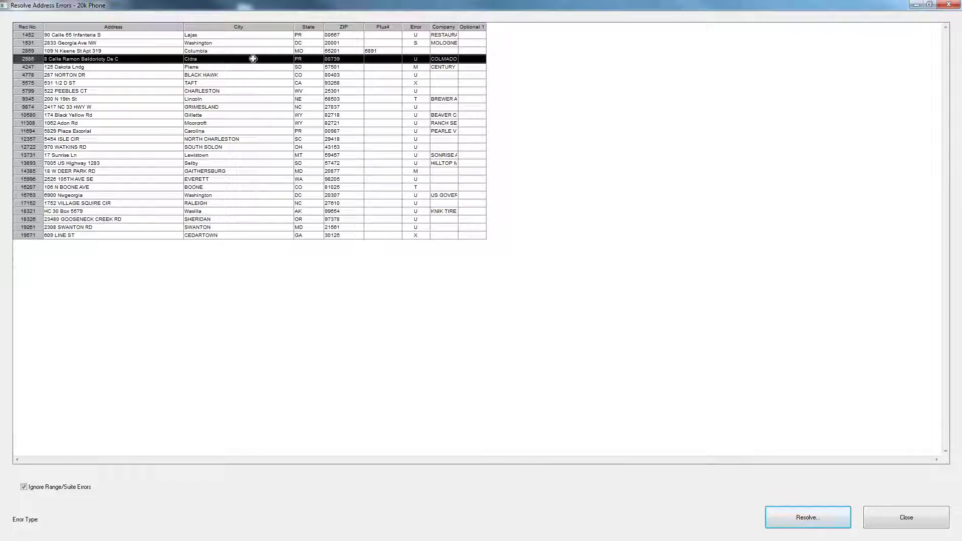
left_click(124, 66)
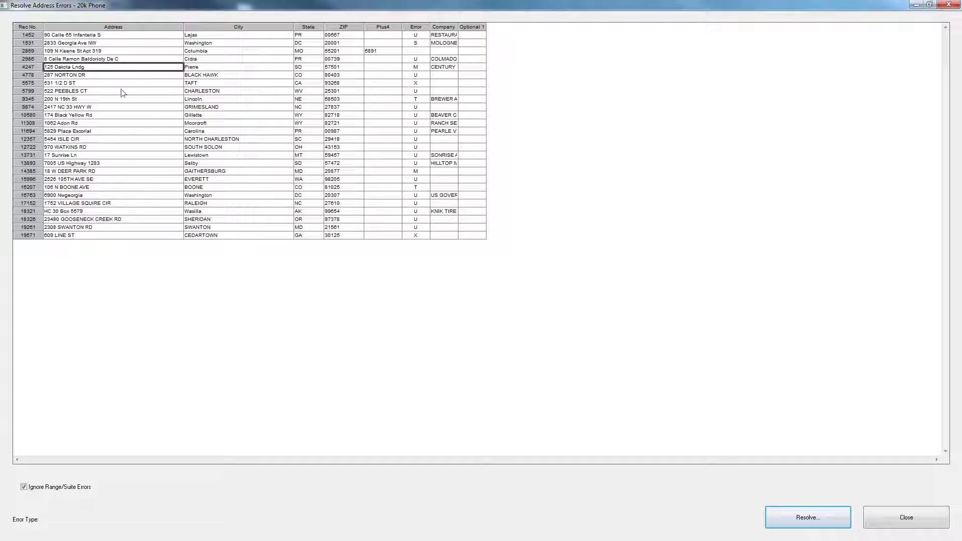
left_click(792, 524)
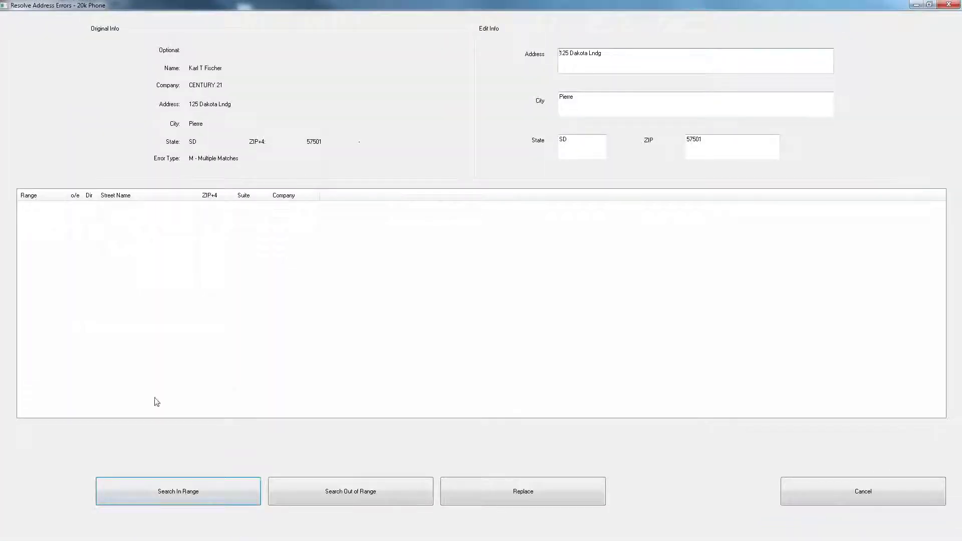
left_click(183, 481)
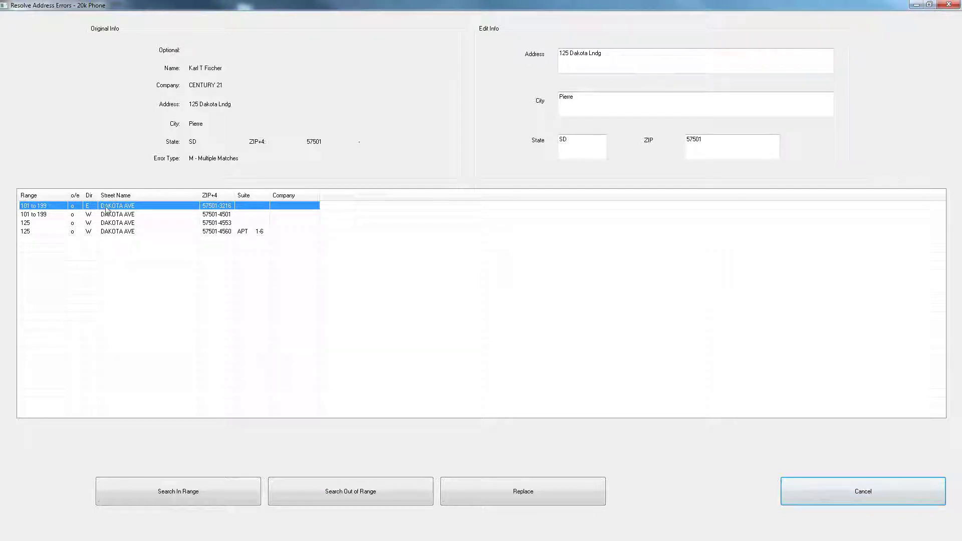
left_click(589, 53)
left_click(53, 224)
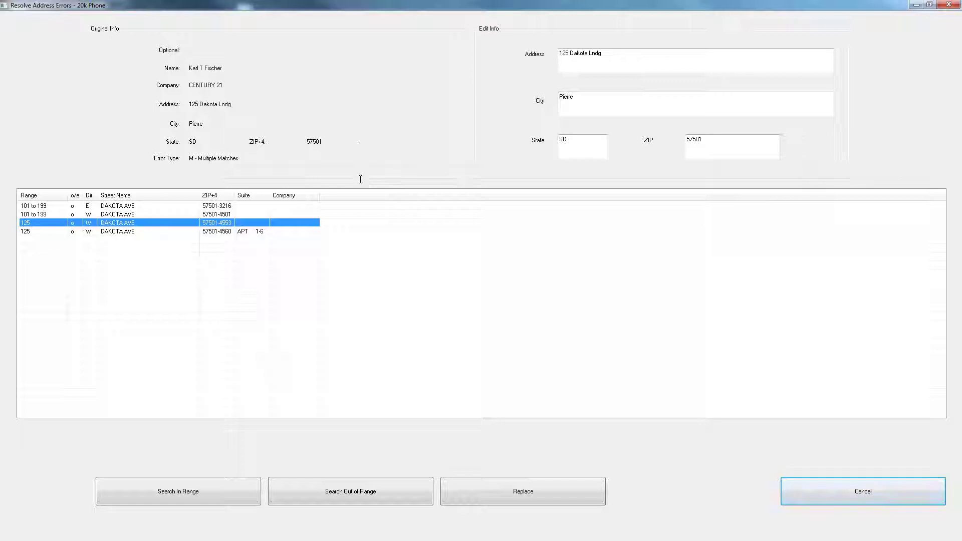
left_click(837, 490)
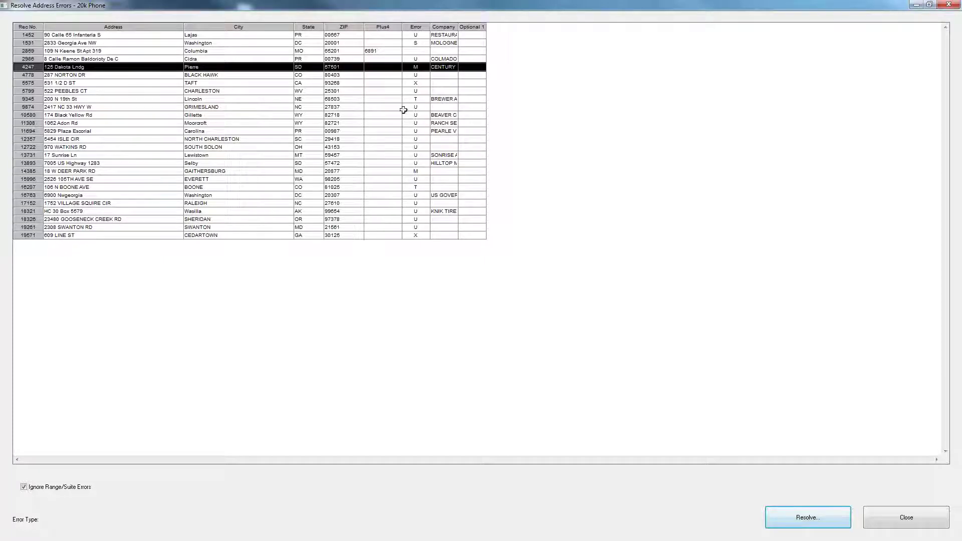
left_click(111, 99)
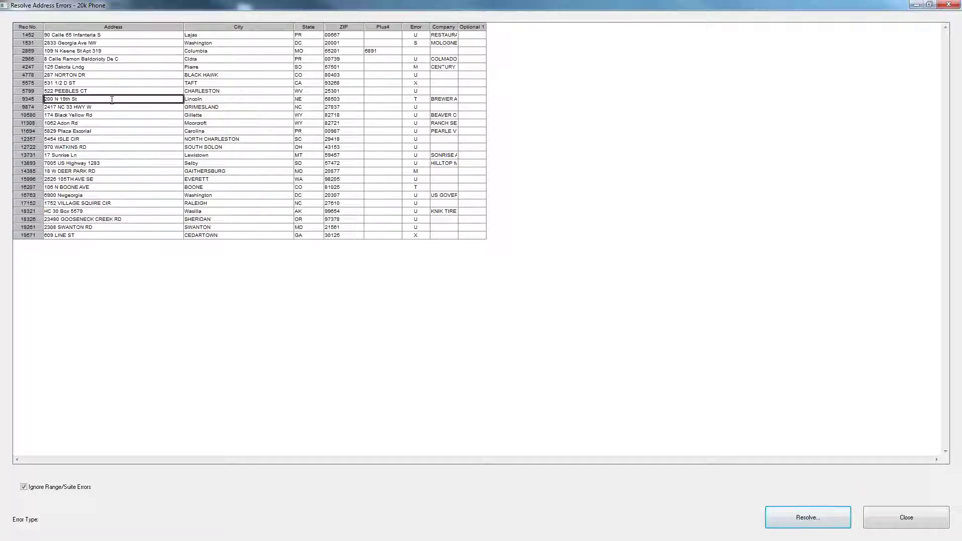
left_click(786, 513)
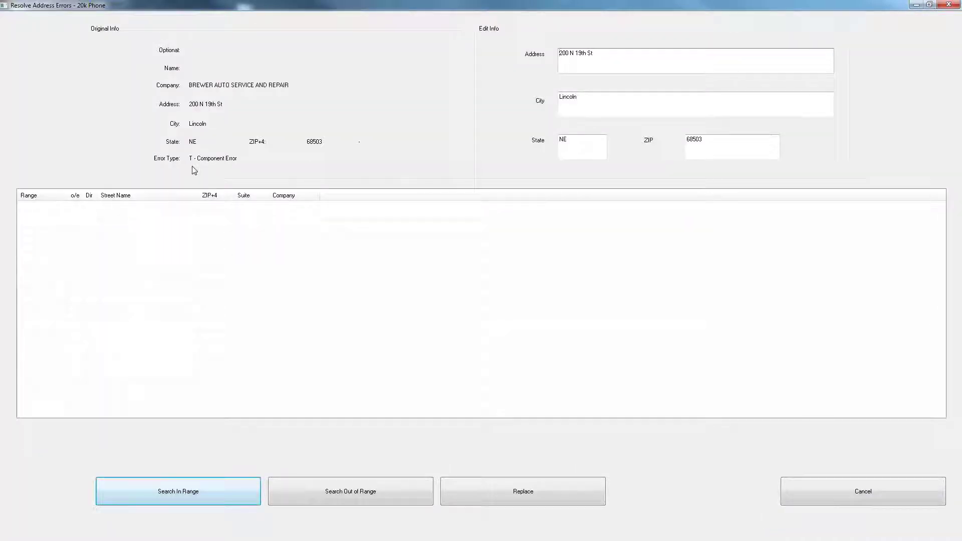
left_click(149, 500)
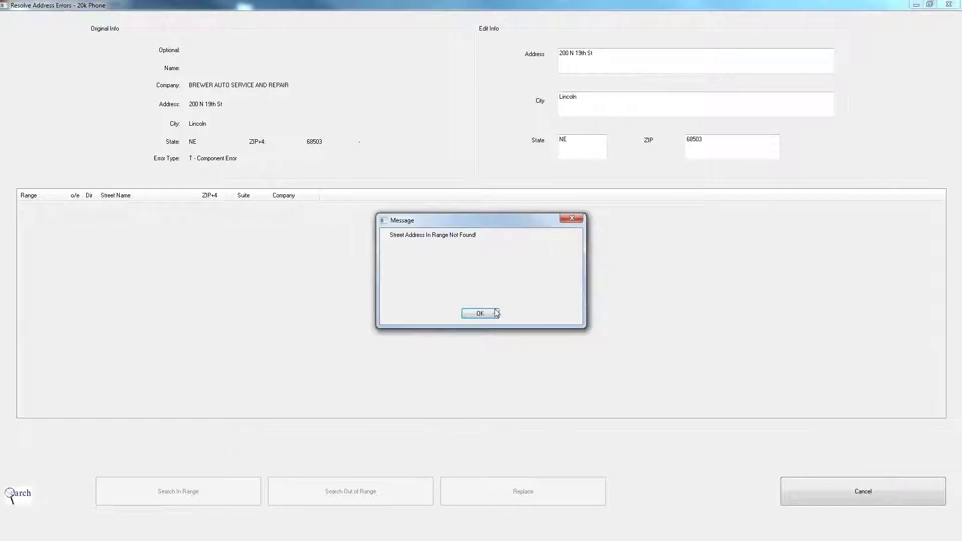
left_click(490, 312)
left_click(326, 498)
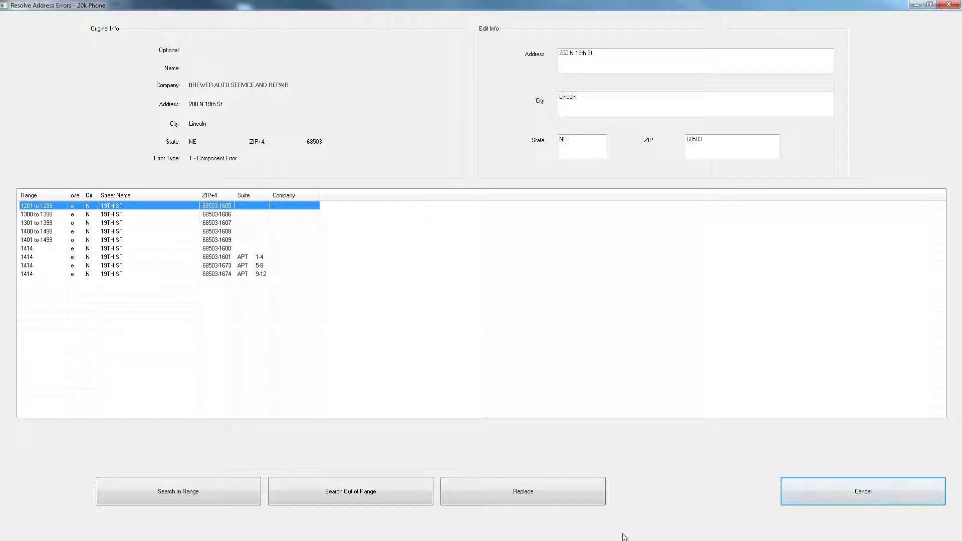
left_click(843, 498)
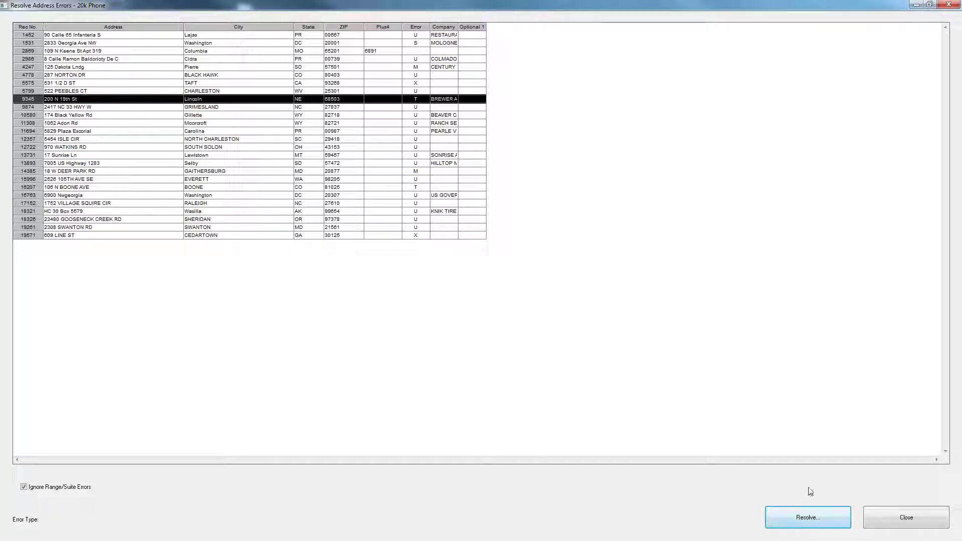
- Close Resolve Address Errors and play the Mailers+4 Demo slide show from the Thank You slide
left_click(928, 525)
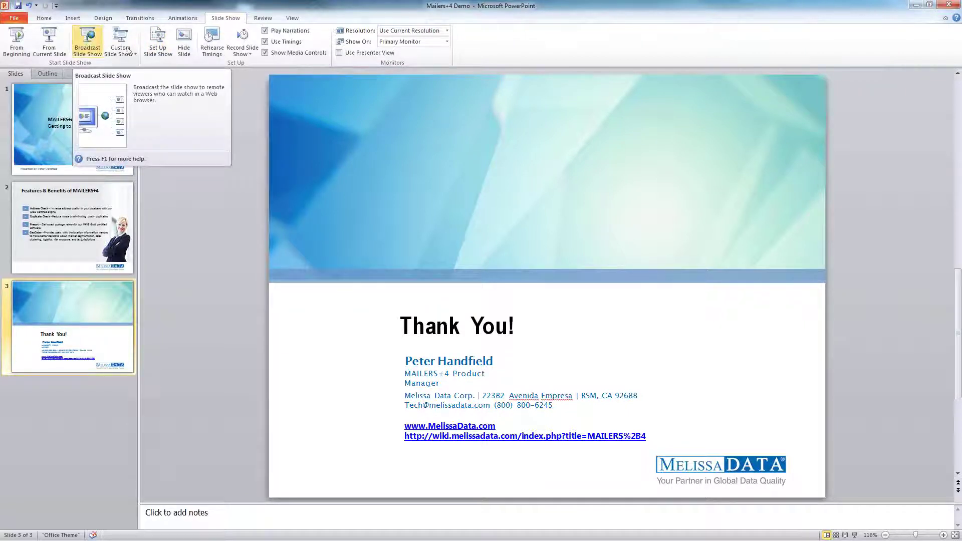
left_click(49, 40)
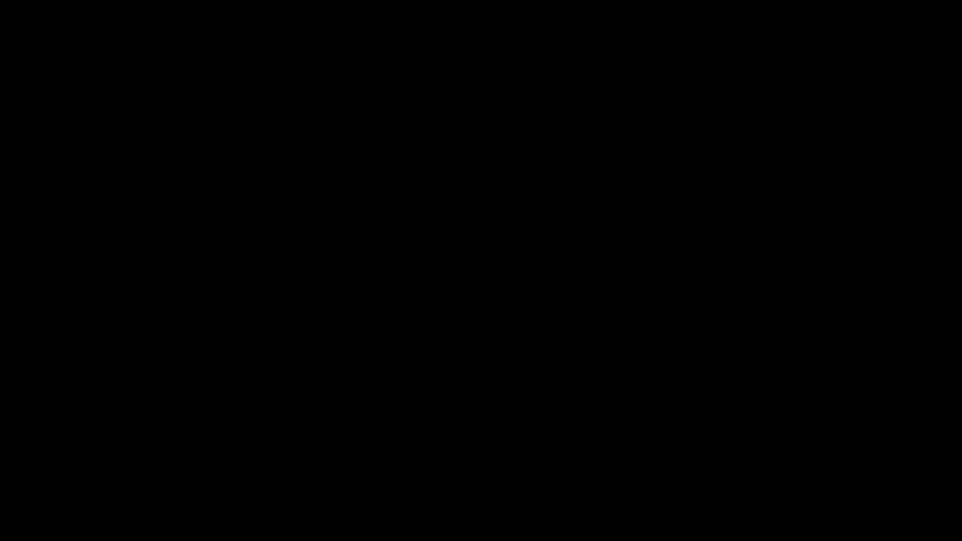